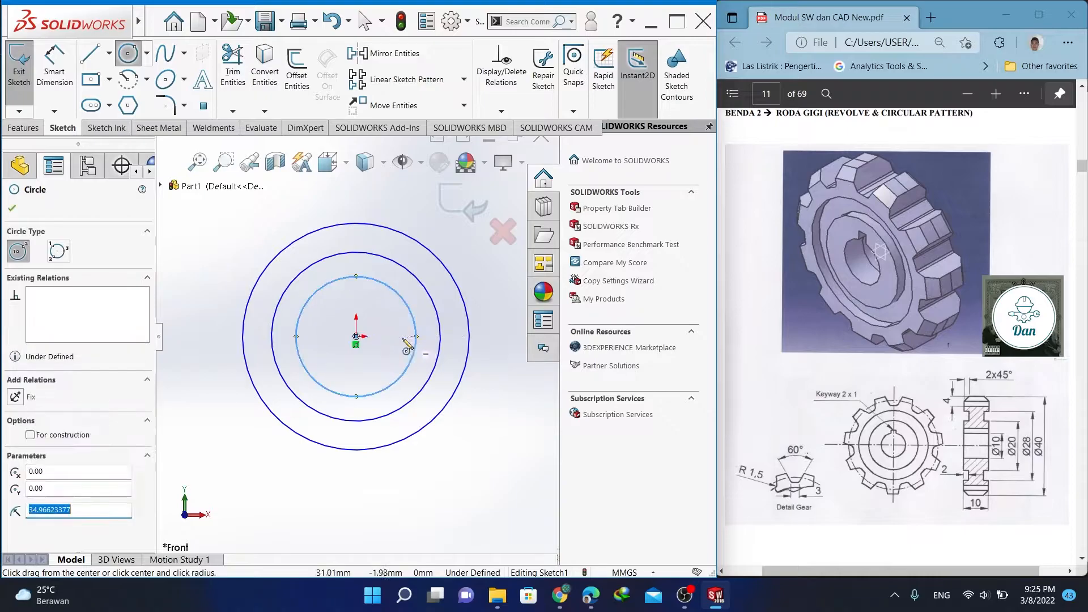
# Add an innermost circle centred on the origin and dimension the outermost circle's diameter to 40 mm
pyautogui.click(356, 337)
pyautogui.click(383, 342)
pyautogui.moveTo(460, 450); pyautogui.dragTo(483, 366, button='right')
pyautogui.scroll(2, 483, 363)
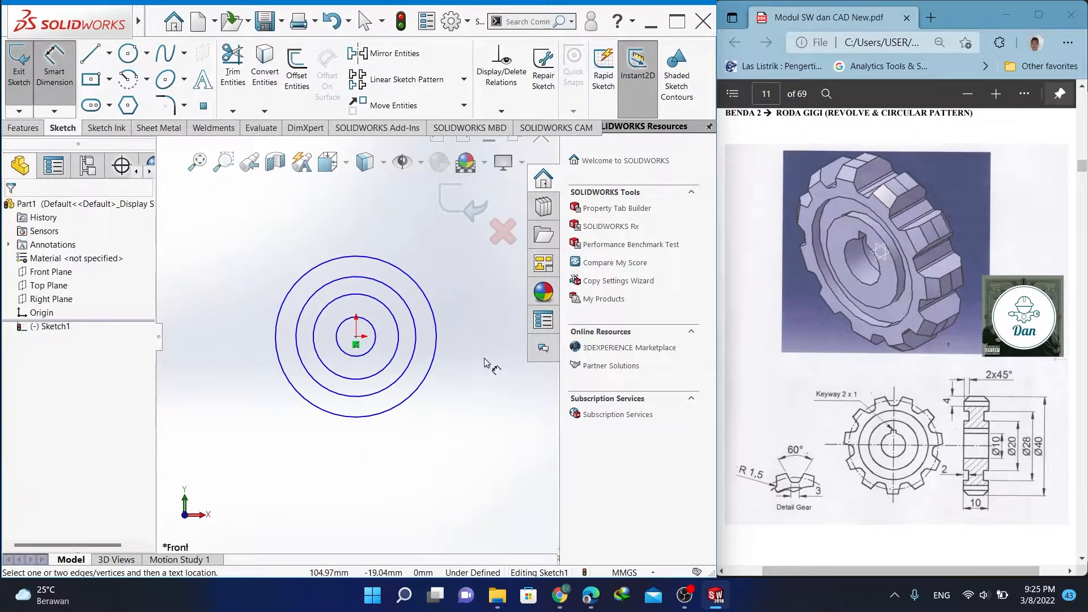
pyautogui.click(436, 338)
pyautogui.click(467, 337)
pyautogui.write('40')
pyautogui.press('Return')
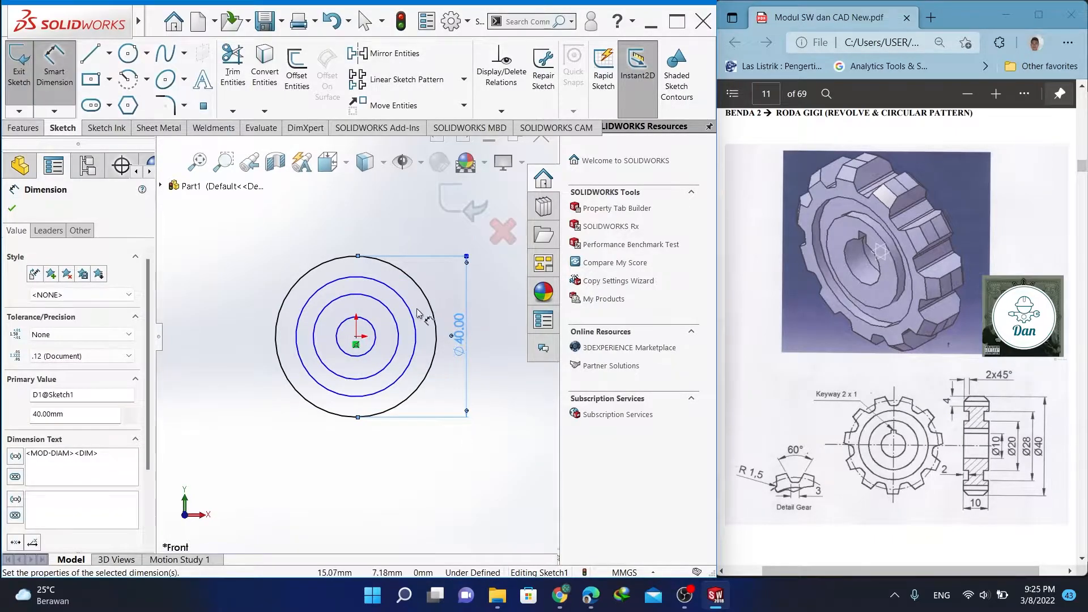
# Dimension the second-largest circle's diameter to 28 mm and the next smaller one to 20 mm
pyautogui.click(418, 338)
pyautogui.click(194, 329)
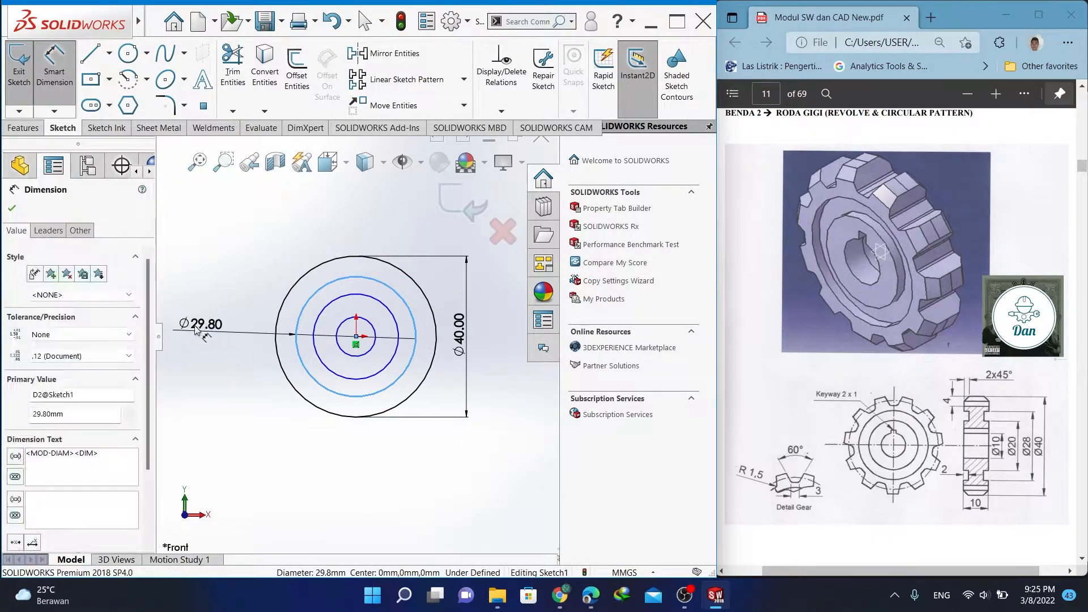
pyautogui.write('28')
pyautogui.press('Return')
pyautogui.click(399, 336)
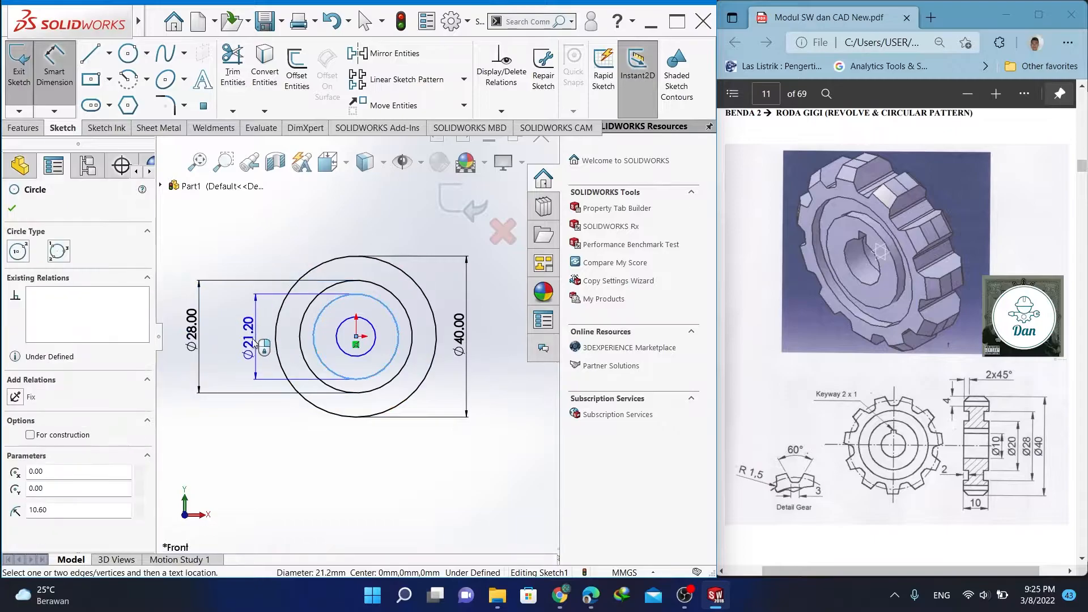
pyautogui.click(231, 340)
pyautogui.write('20')
pyautogui.press('Return')
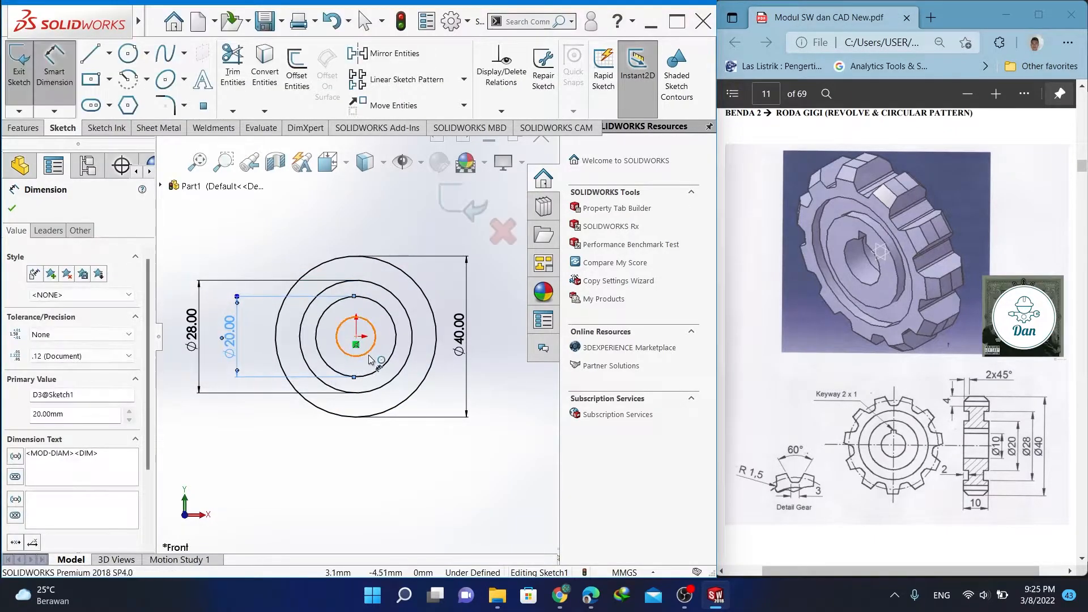
# Dimension the innermost bore circle's diameter to 10 mm
pyautogui.click(375, 337)
pyautogui.click(264, 356)
pyautogui.write('10')
pyautogui.press('Return')
pyautogui.press('Escape')
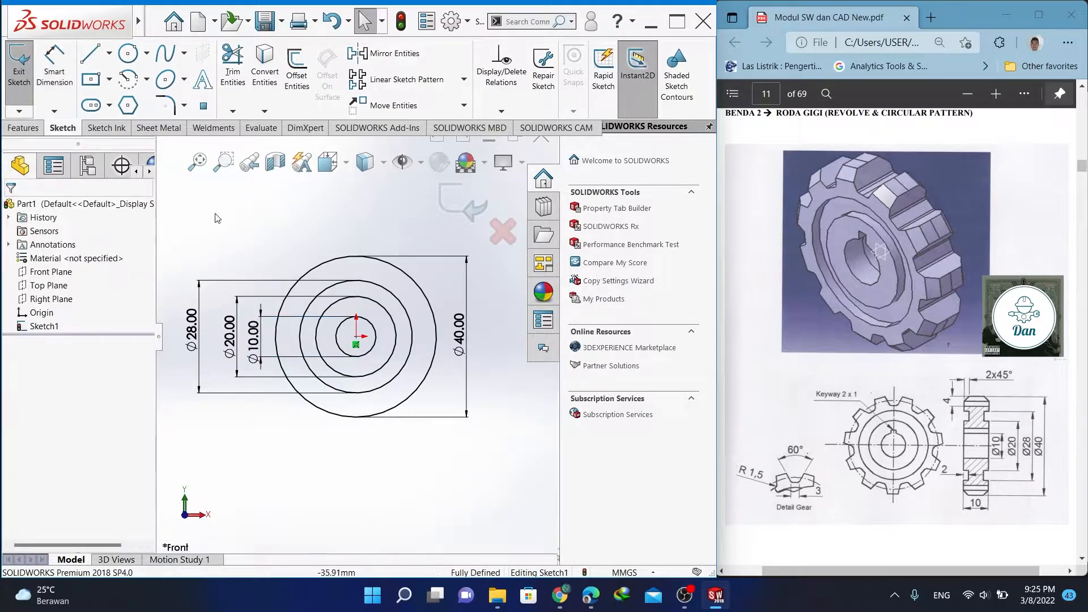
# Sketch a narrow upright center rectangle at the origin, about 3.6 by 13.1 mm, extending past the bore circle
pyautogui.click(110, 80)
pyautogui.click(118, 114)
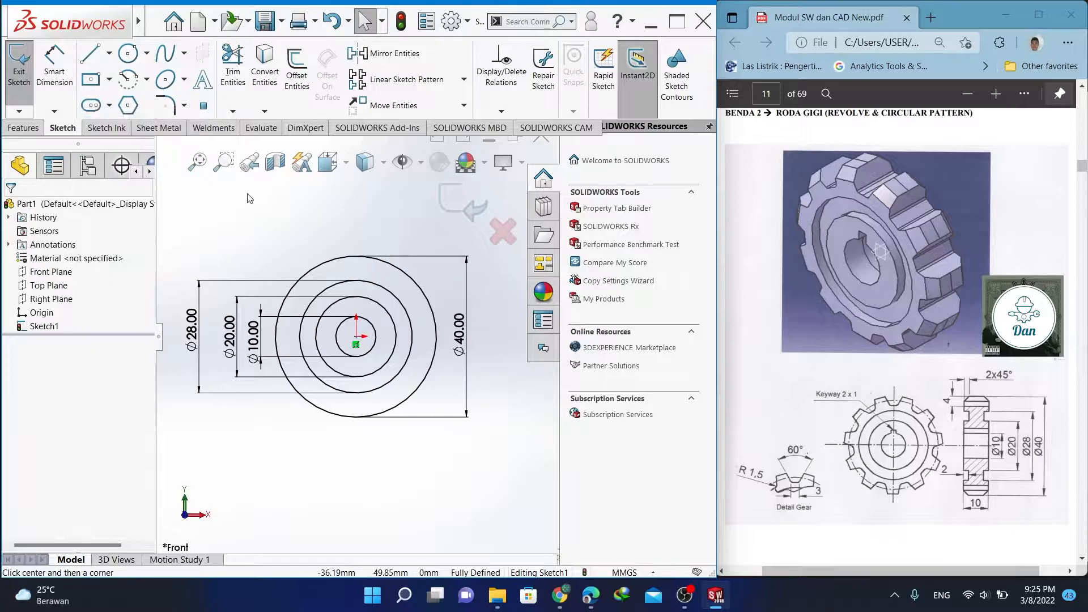
pyautogui.scroll(-3, 357, 297)
pyautogui.click(356, 337)
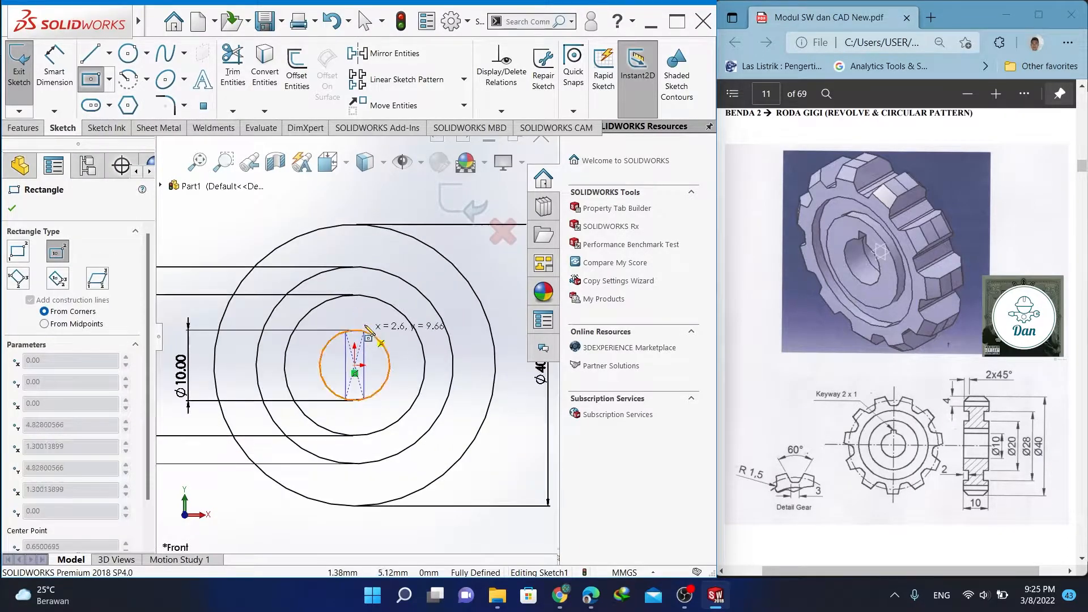
pyautogui.scroll(1, 363, 329)
pyautogui.scroll(-4, 345, 323)
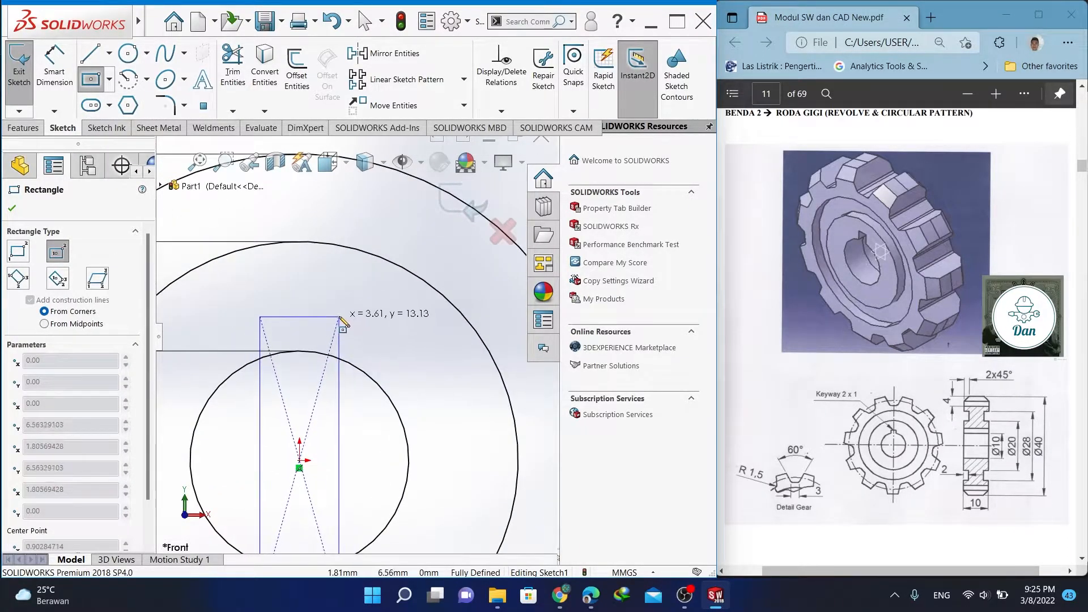
pyautogui.click(340, 318)
pyautogui.press('Escape')
# Dimension the rectangle's width to 2 mm for the keyway
pyautogui.scroll(5, 396, 348)
pyautogui.scroll(-2, 355, 424)
pyautogui.moveTo(432, 403); pyautogui.dragTo(431, 340, button='right')
pyautogui.click(357, 300)
pyautogui.click(356, 278)
pyautogui.write('2')
pyautogui.press('Return')
pyautogui.press('Escape')
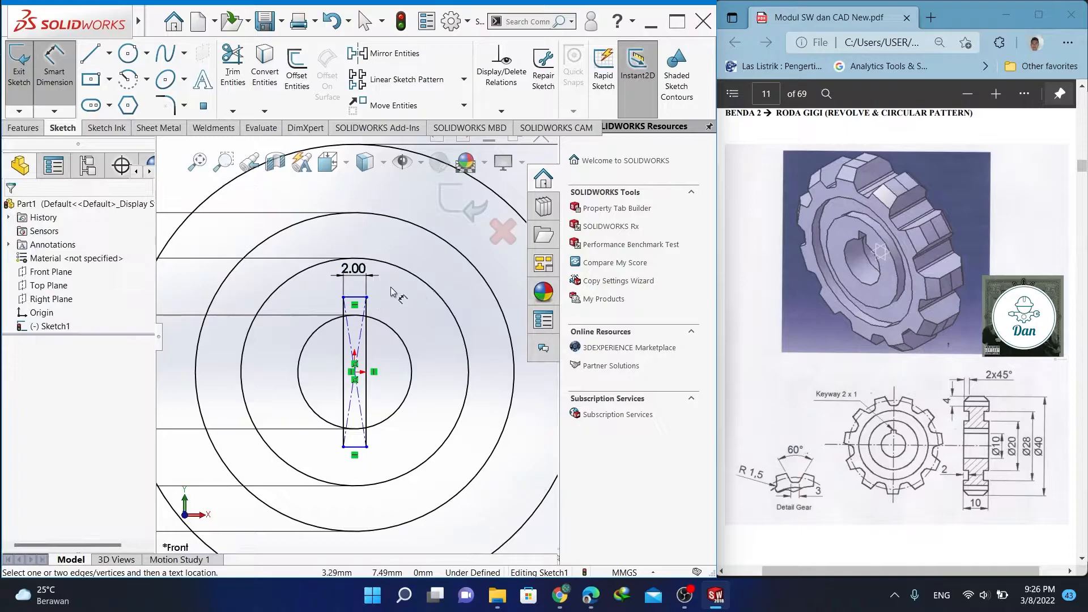
# Trim the rectangle down to the keyway notch above the bore and dimension the notch's side to 1 mm
pyautogui.click(233, 70)
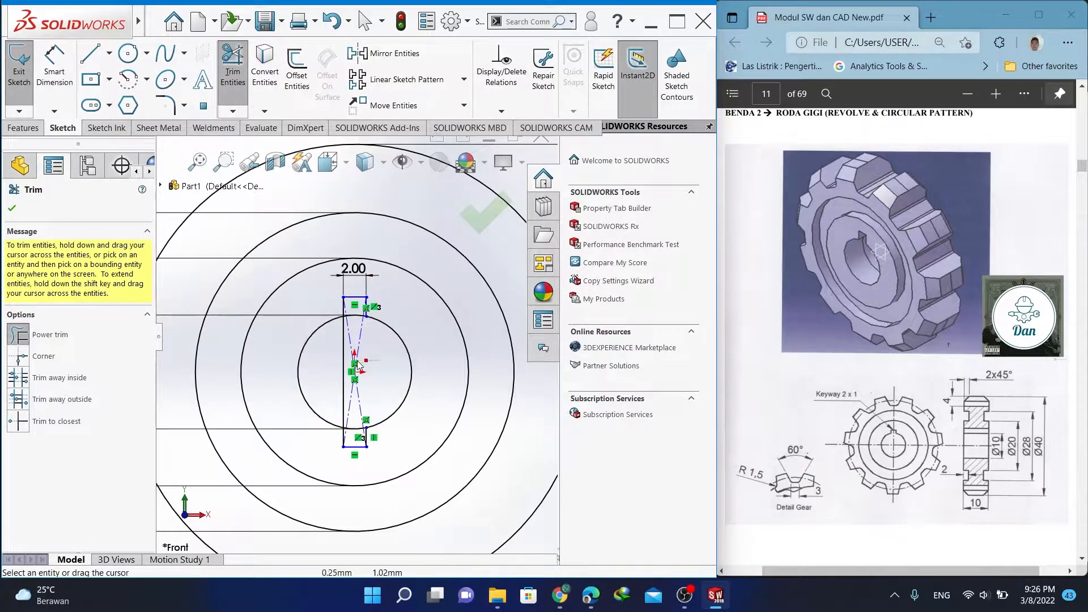
pyautogui.moveTo(385, 356); pyautogui.dragTo(357, 395)
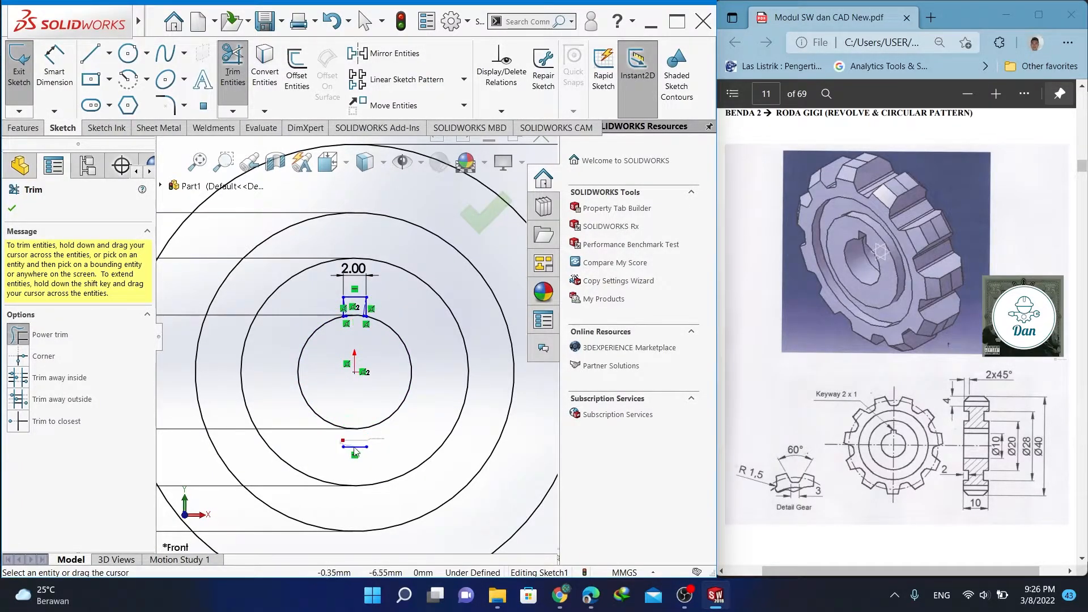
pyautogui.scroll(-9, 361, 295)
pyautogui.moveTo(435, 429); pyautogui.dragTo(412, 381, button='right')
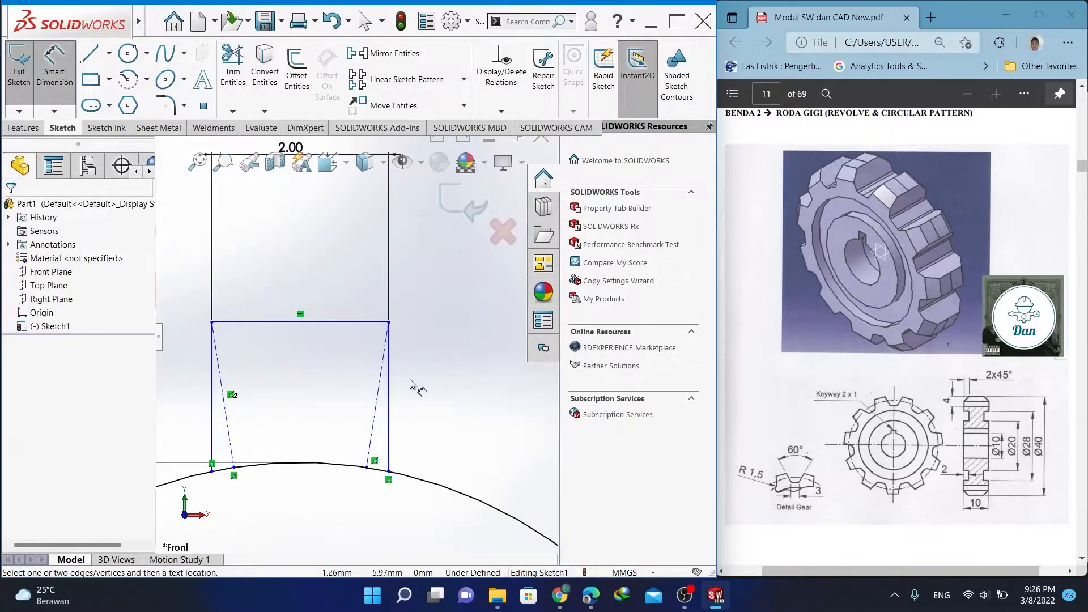
pyautogui.click(389, 408)
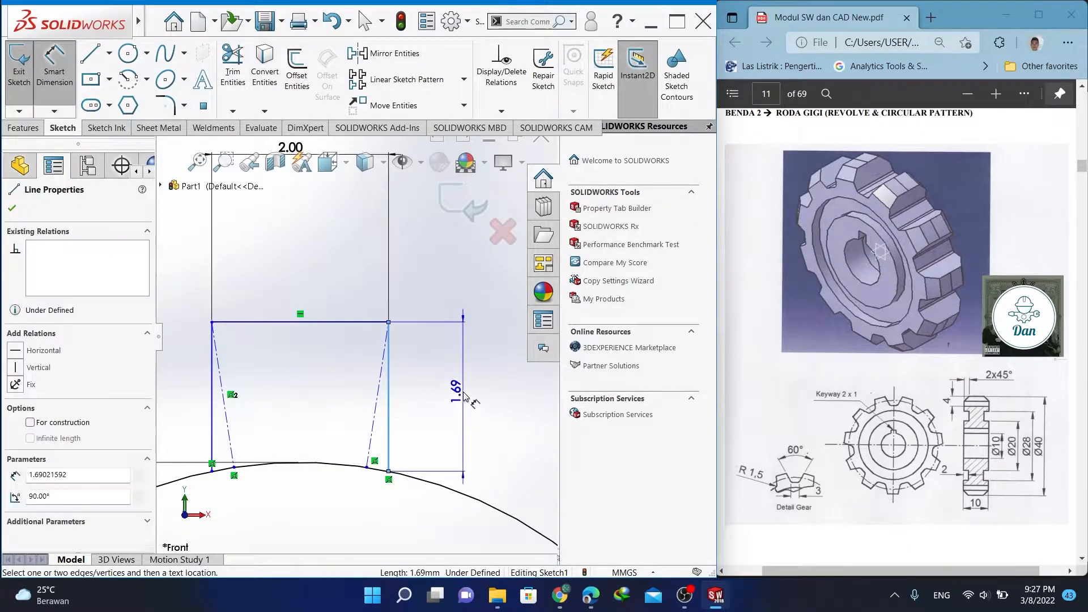
pyautogui.click(462, 425)
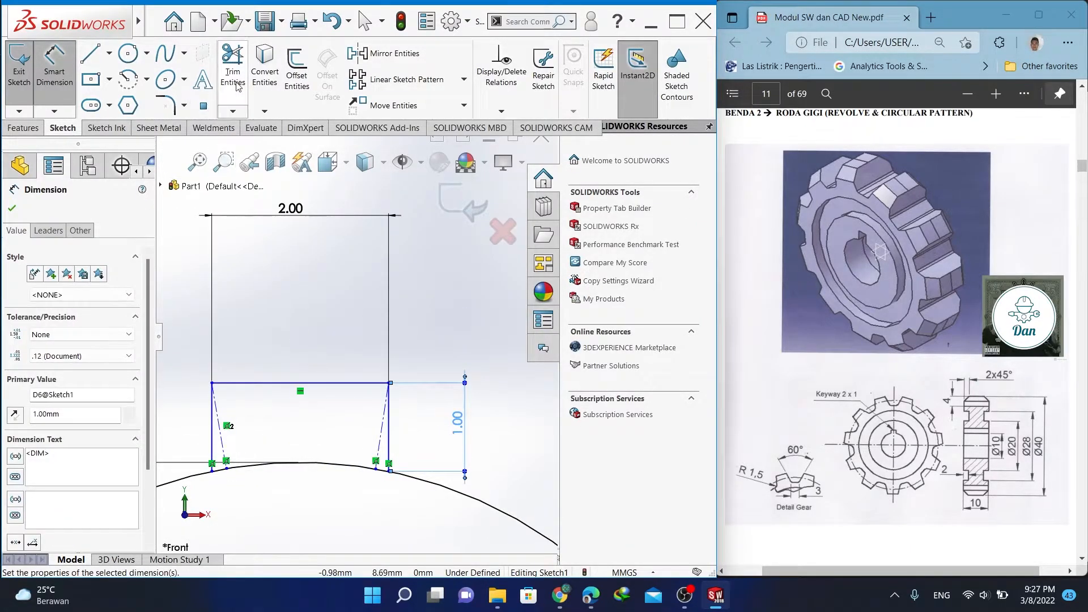
pyautogui.click(328, 275)
pyautogui.rightClick(328, 293)
pyautogui.click(360, 331)
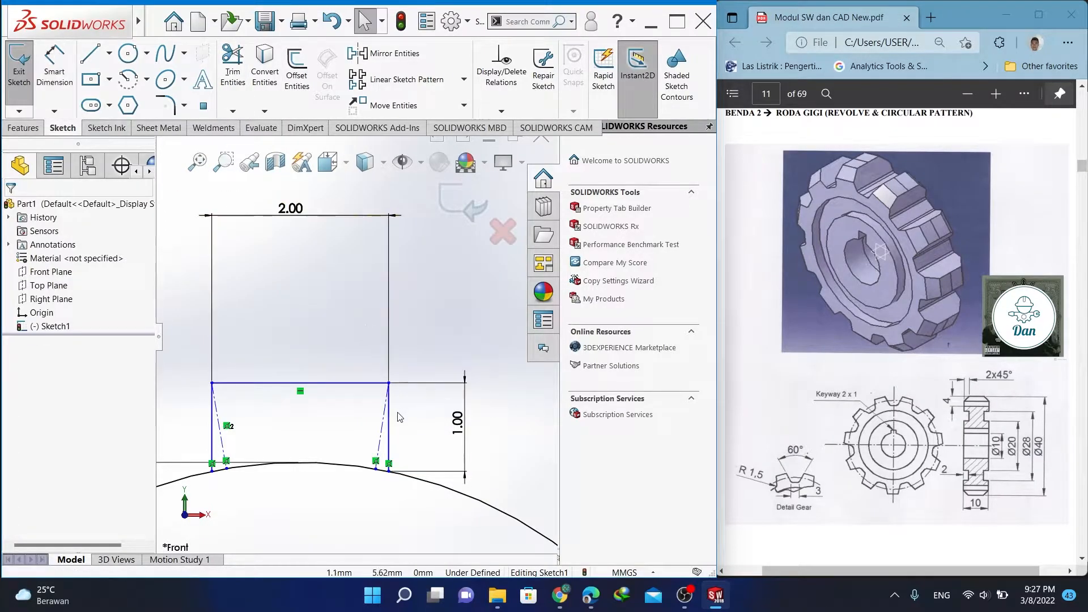
# Apply a Vertical relation to both side lines of the keyway
pyautogui.click(391, 434)
pyautogui.keyDown('ctrl'); pyautogui.click(211, 422); pyautogui.keyUp('ctrl')
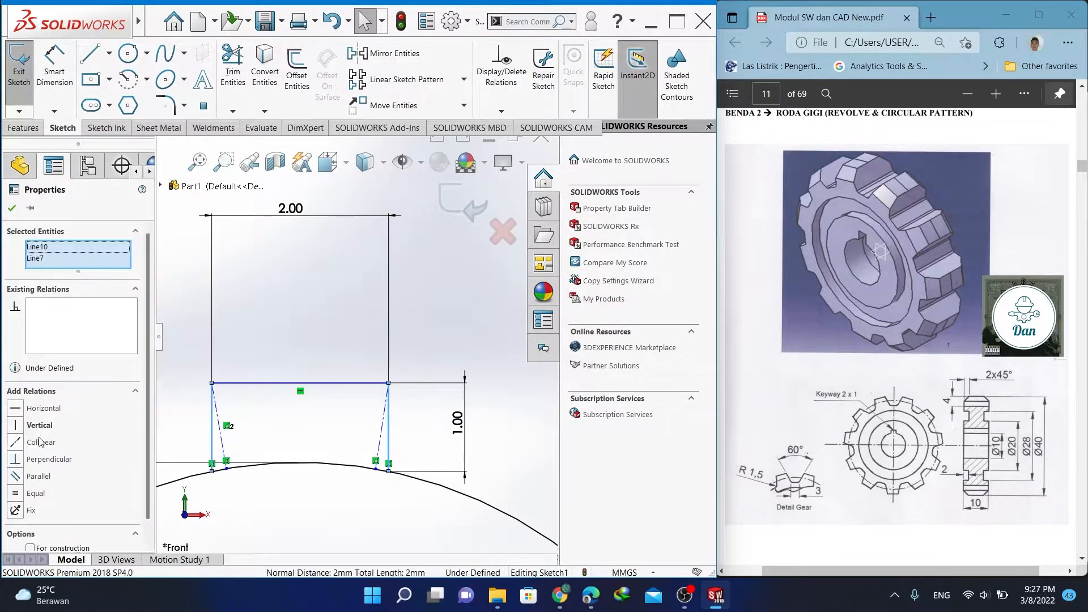
pyautogui.press('Escape')
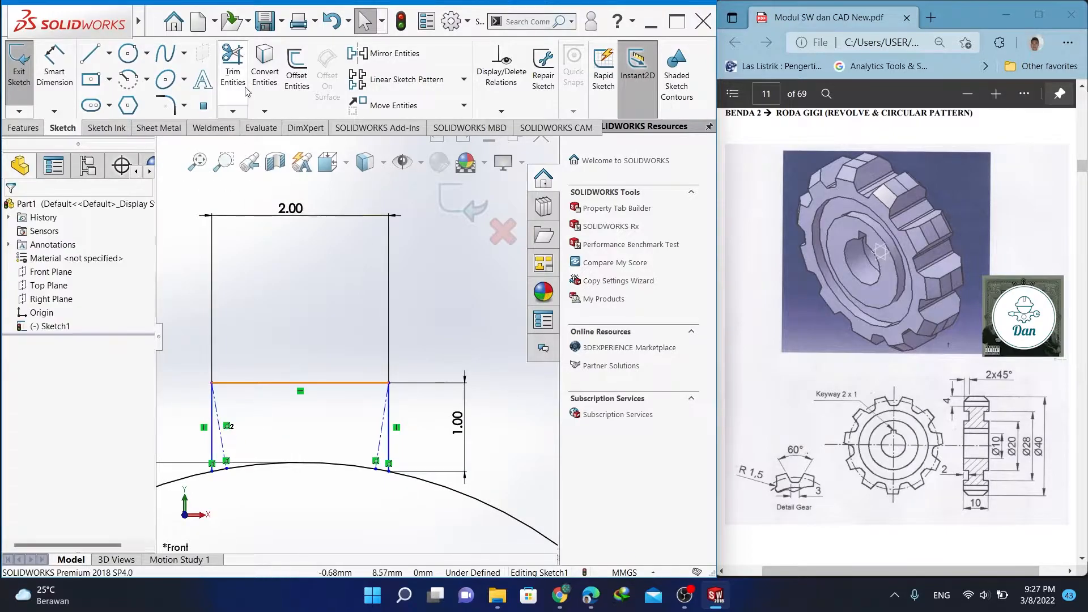
# Trim the leftover construction lines and the bore arc inside the keyway, and exit the sketch
pyautogui.click(233, 67)
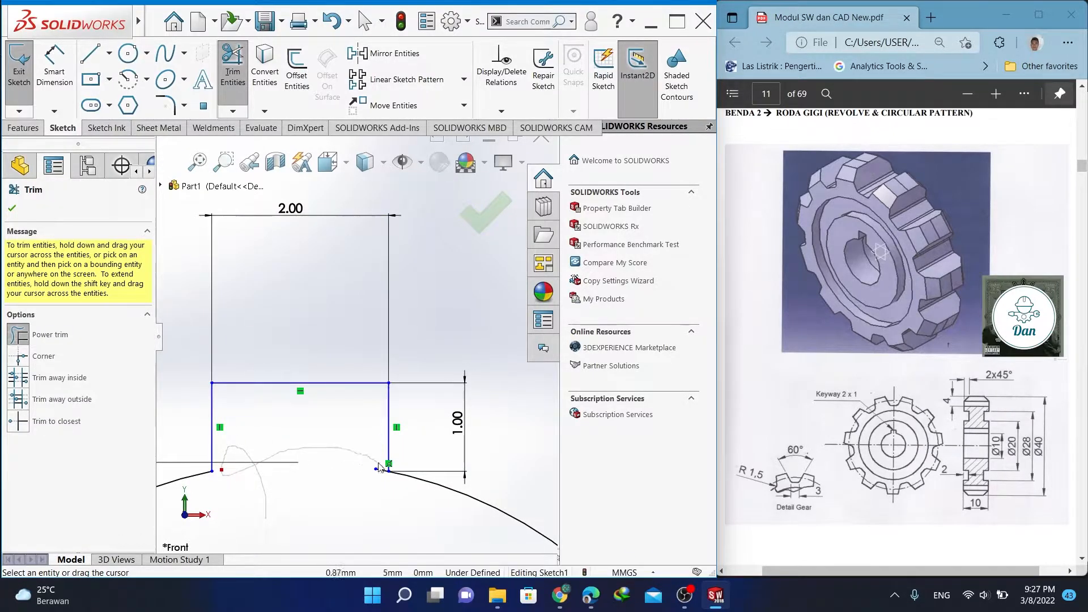
pyautogui.click(469, 221)
pyautogui.scroll(10, 366, 322)
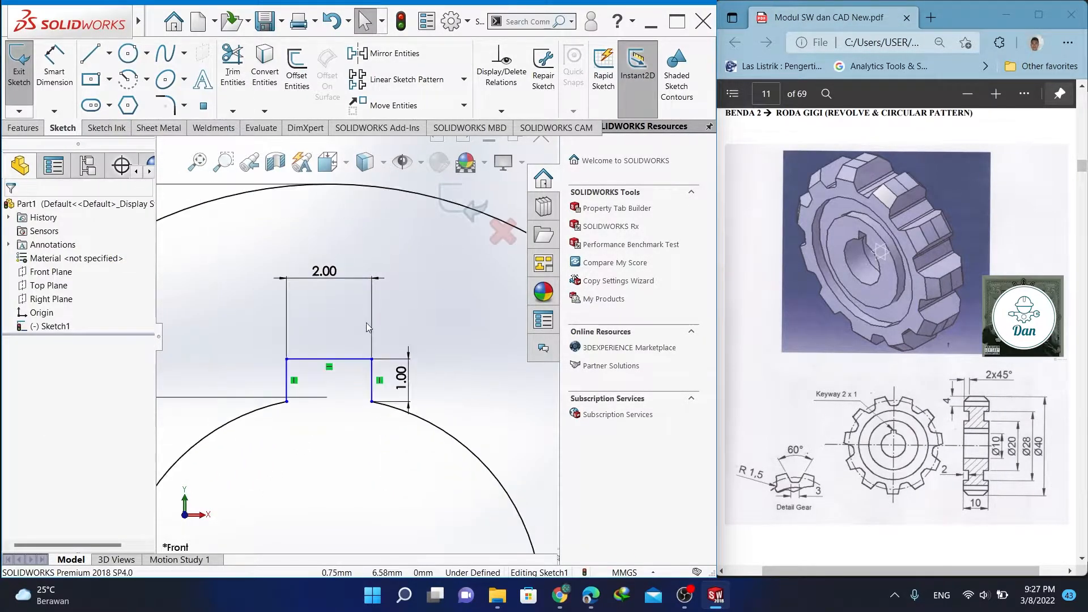
pyautogui.click(474, 209)
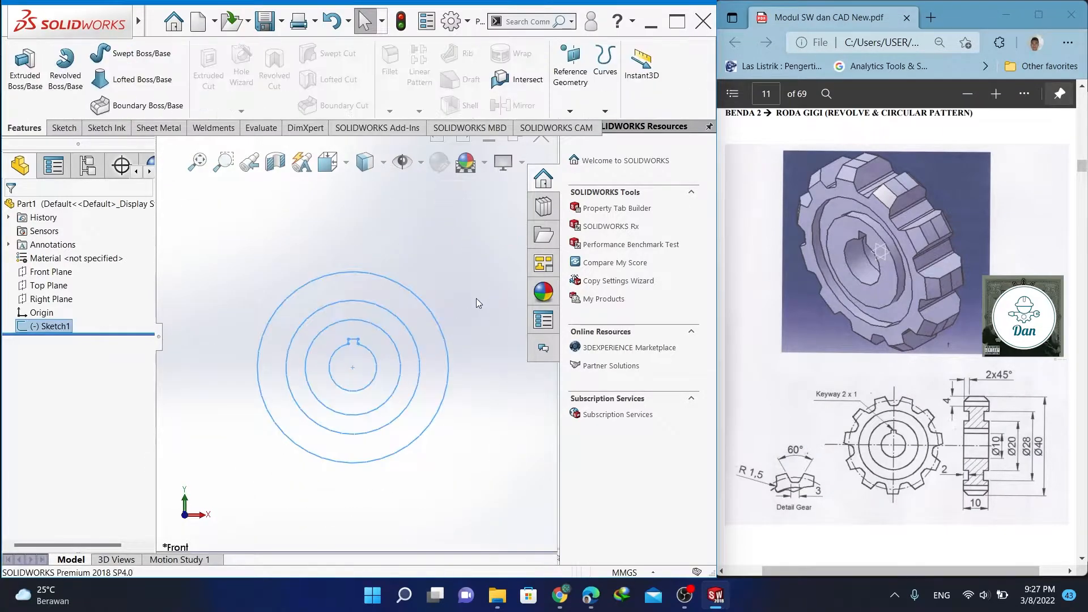
# Extrude the outer rim and the inner hub ring regions of the sketch 10 mm using Mid Plane
pyautogui.click(36, 57)
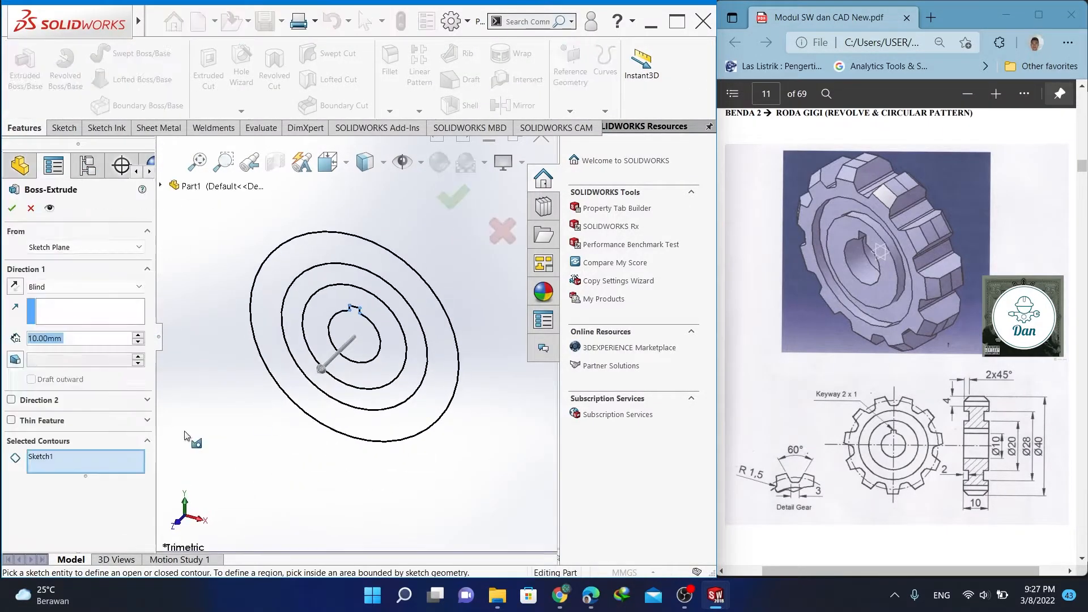
pyautogui.click(862, 328)
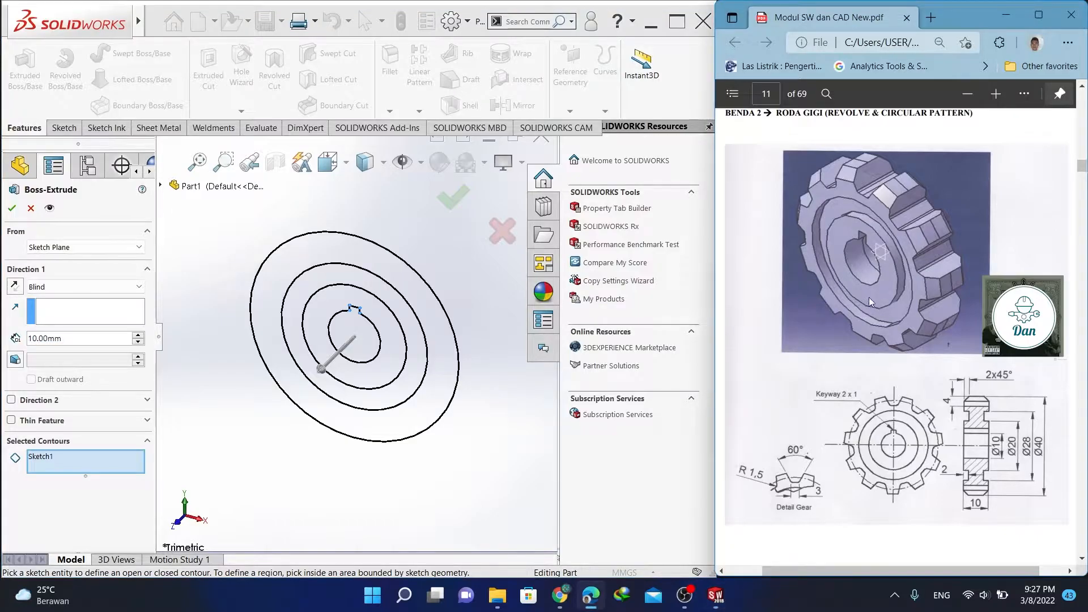
pyautogui.rightClick(73, 457)
pyautogui.click(96, 462)
pyautogui.click(85, 287)
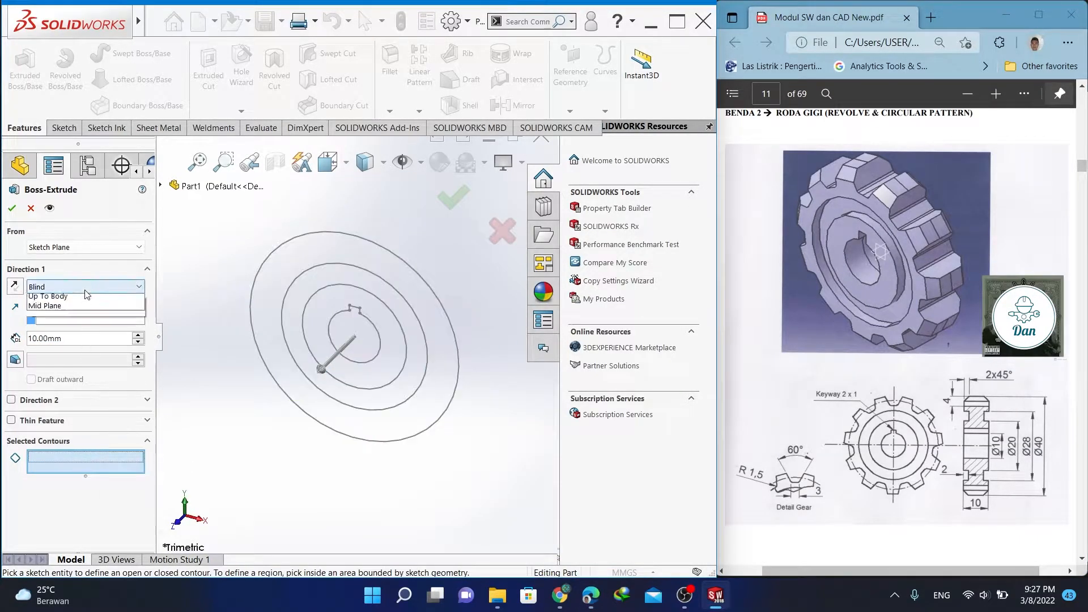
pyautogui.click(56, 345)
pyautogui.click(306, 412)
pyautogui.click(373, 381)
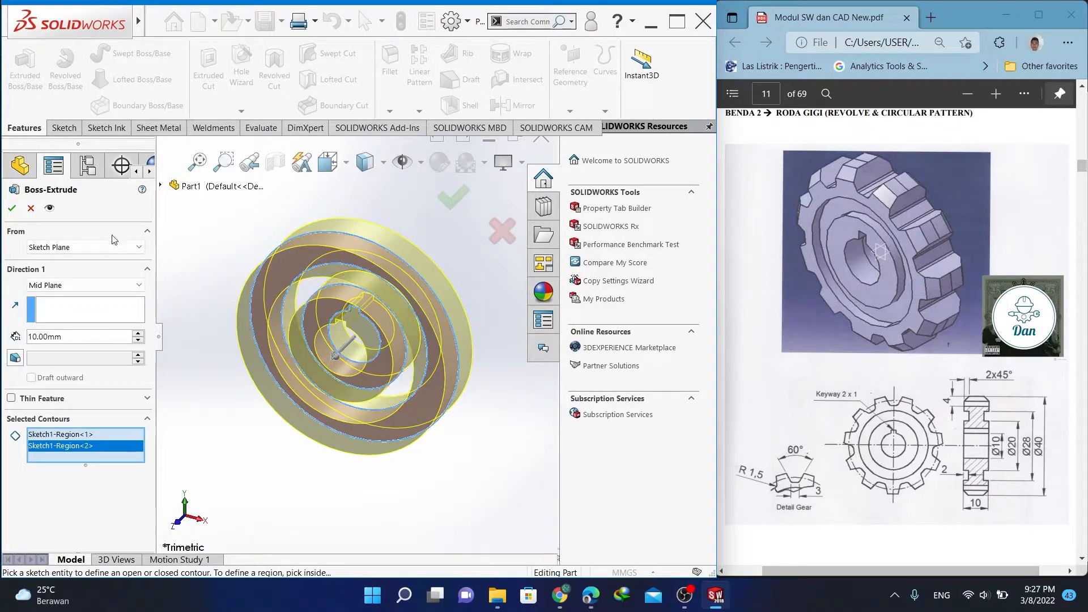
pyautogui.click(14, 209)
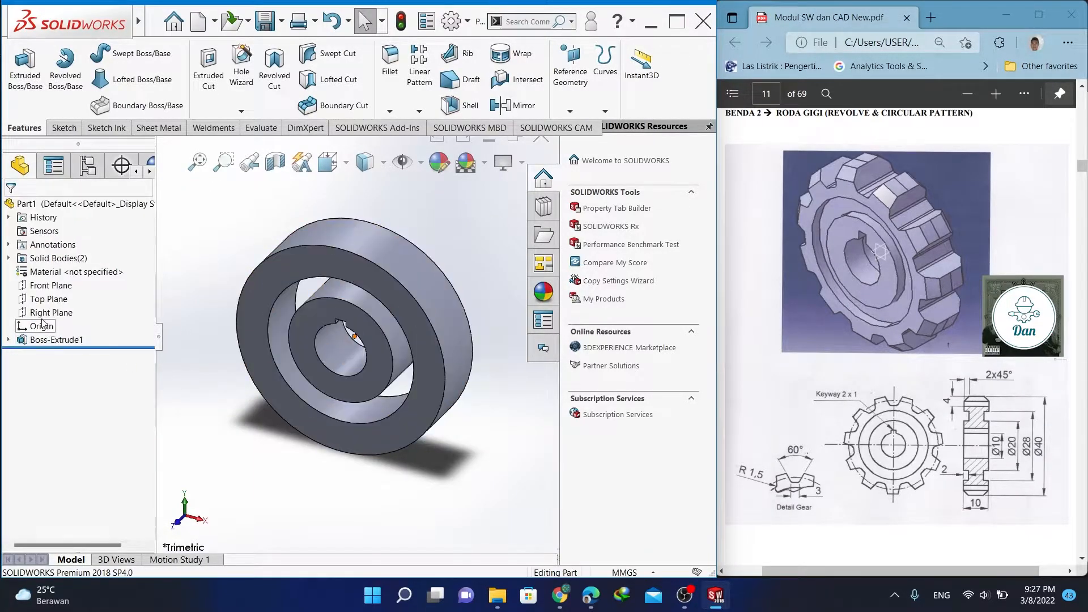
# Reuse the same sketch to extrude the web region between hub and rim 6 mm Mid Plane, merging the result
pyautogui.click(9, 340)
pyautogui.click(65, 353)
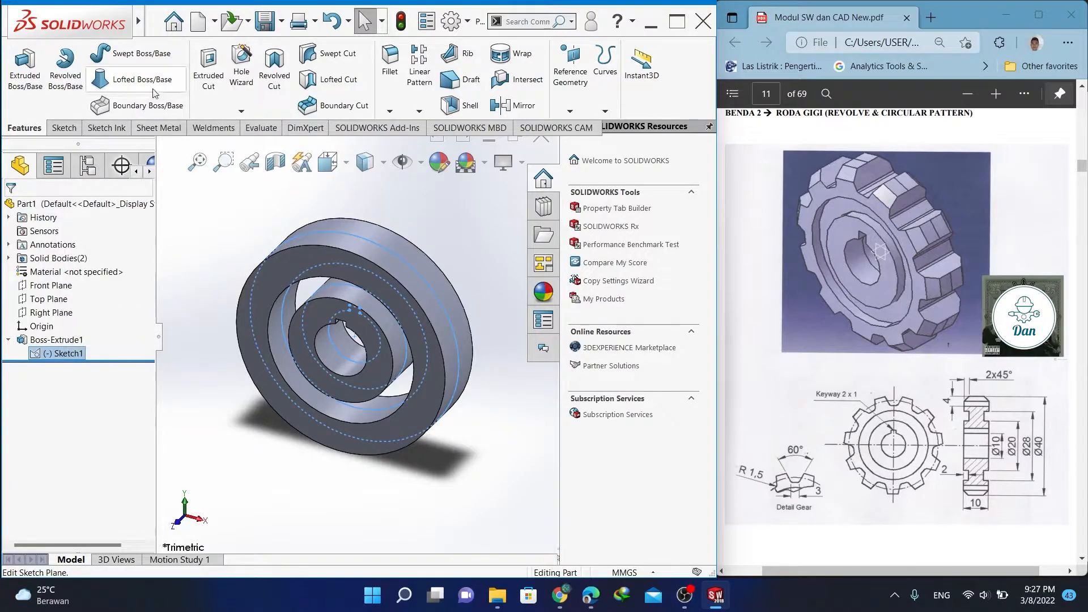
pyautogui.click(25, 67)
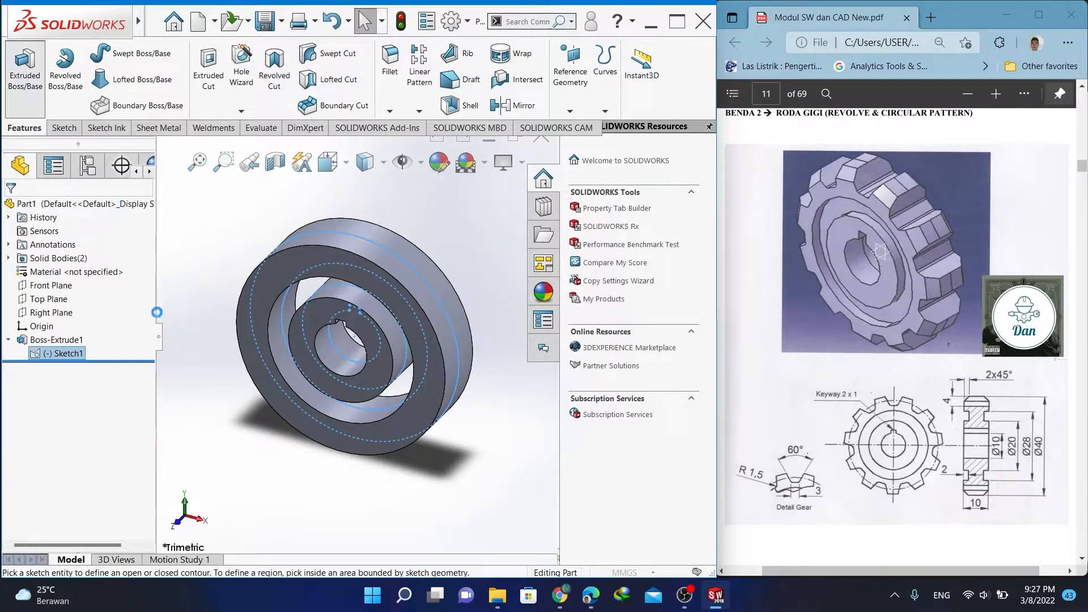
pyautogui.click(374, 399)
pyautogui.click(90, 291)
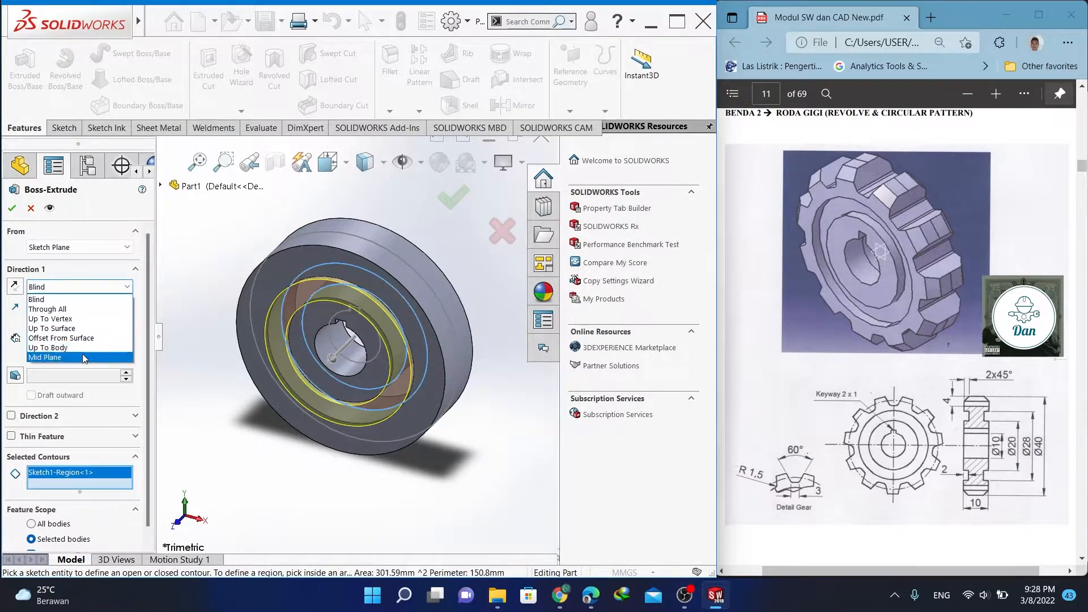
pyautogui.click(83, 354)
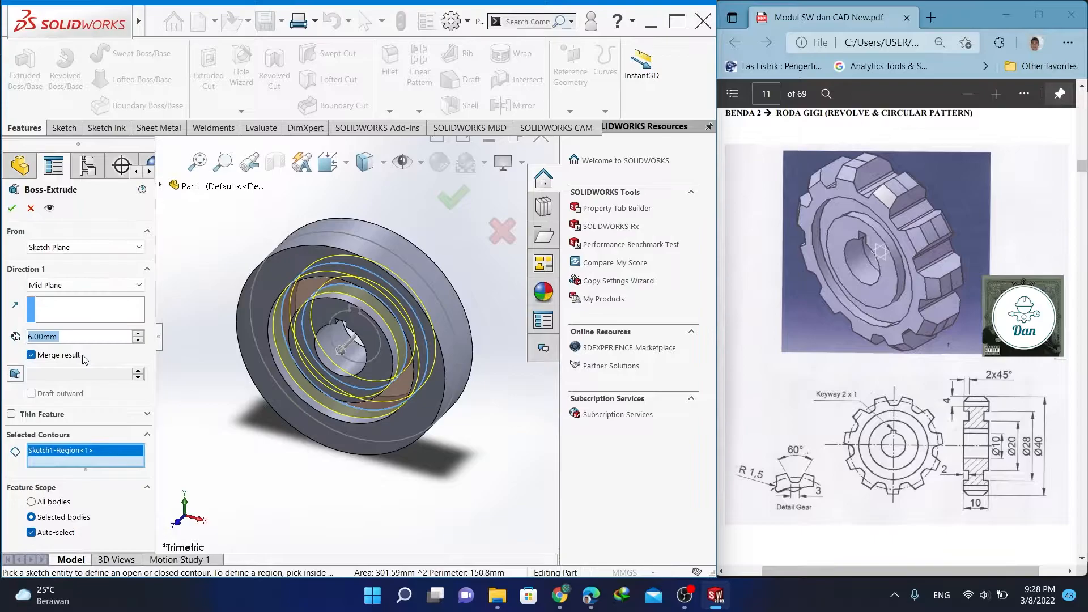
pyautogui.click(220, 250)
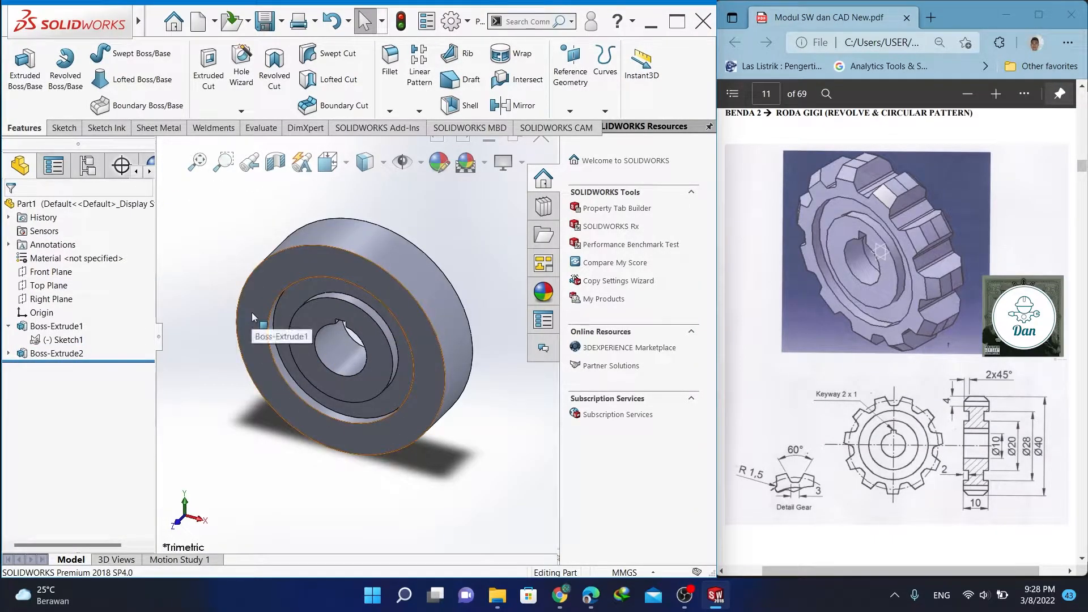
# Chamfer both outer circular edges of the rim with a 2 mm distance at 45 degrees
pyautogui.click(389, 111)
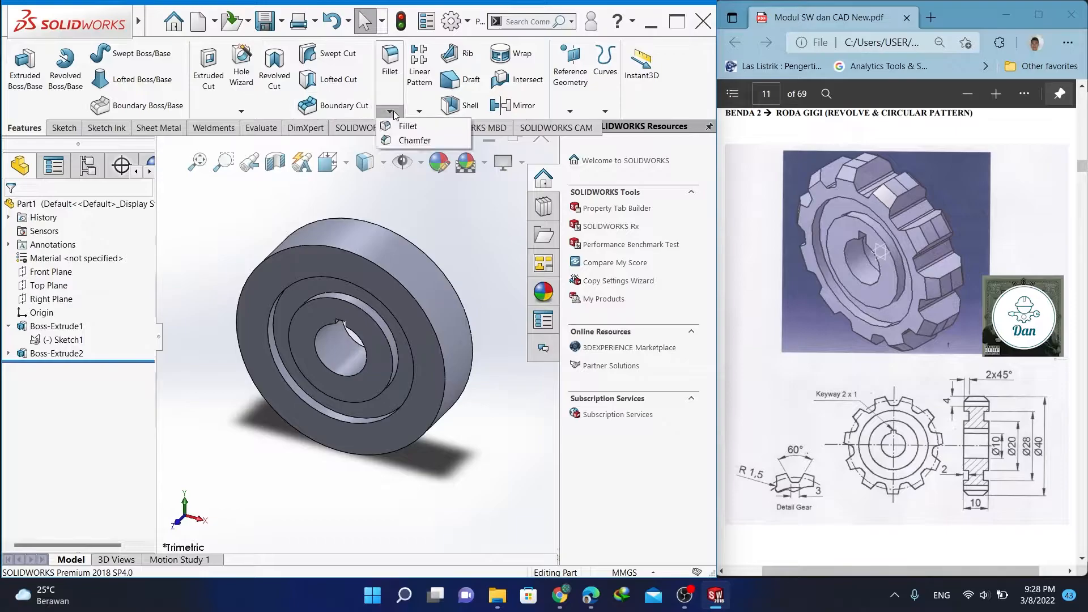
pyautogui.click(418, 142)
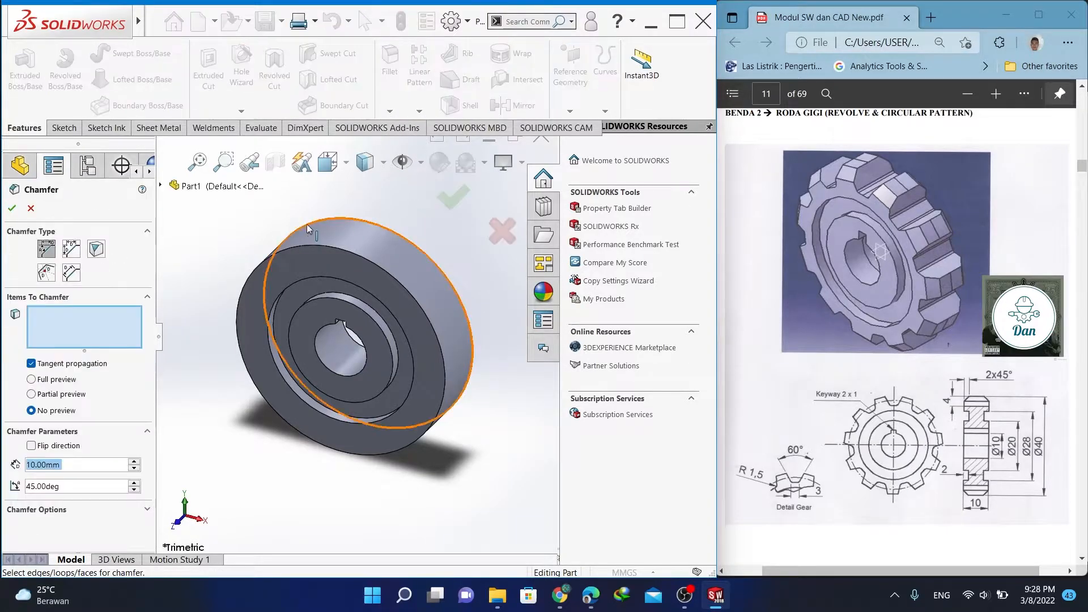
pyautogui.click(338, 241)
pyautogui.click(389, 232)
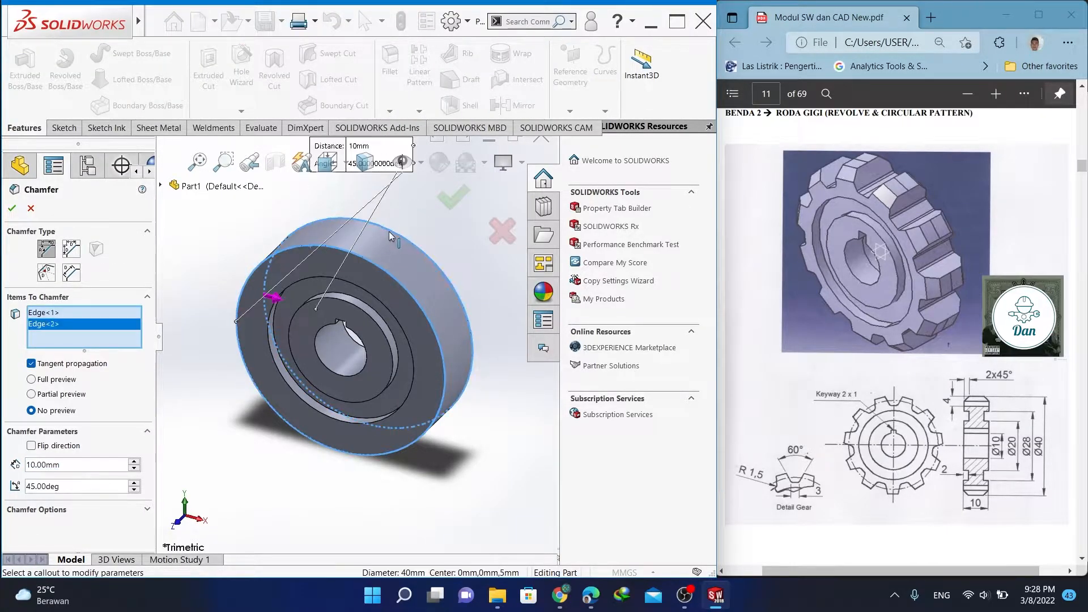
pyautogui.click(11, 210)
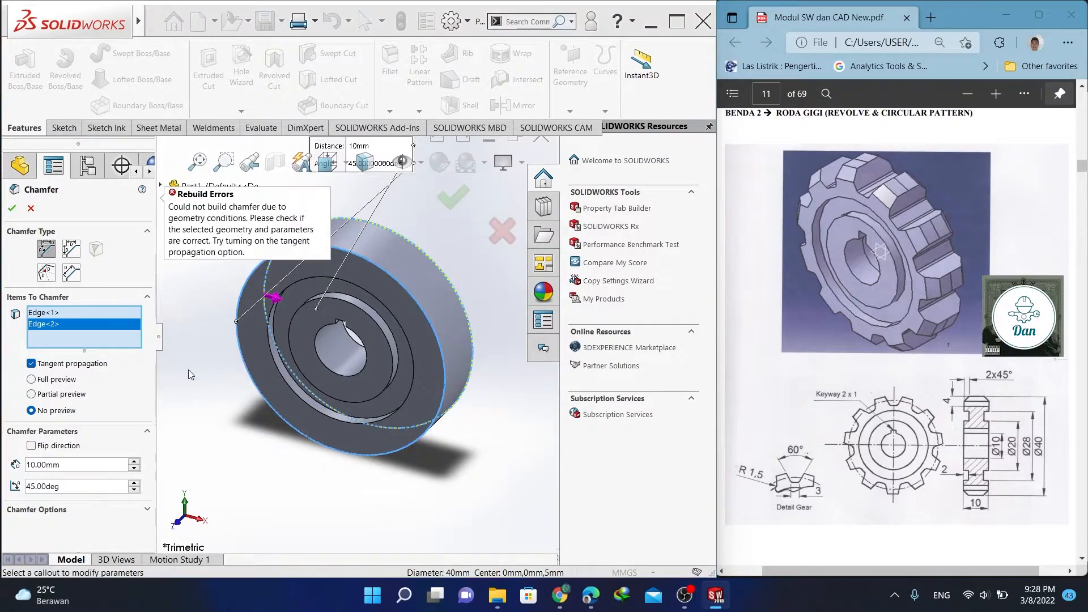
pyautogui.write('2')
pyautogui.press('Return')
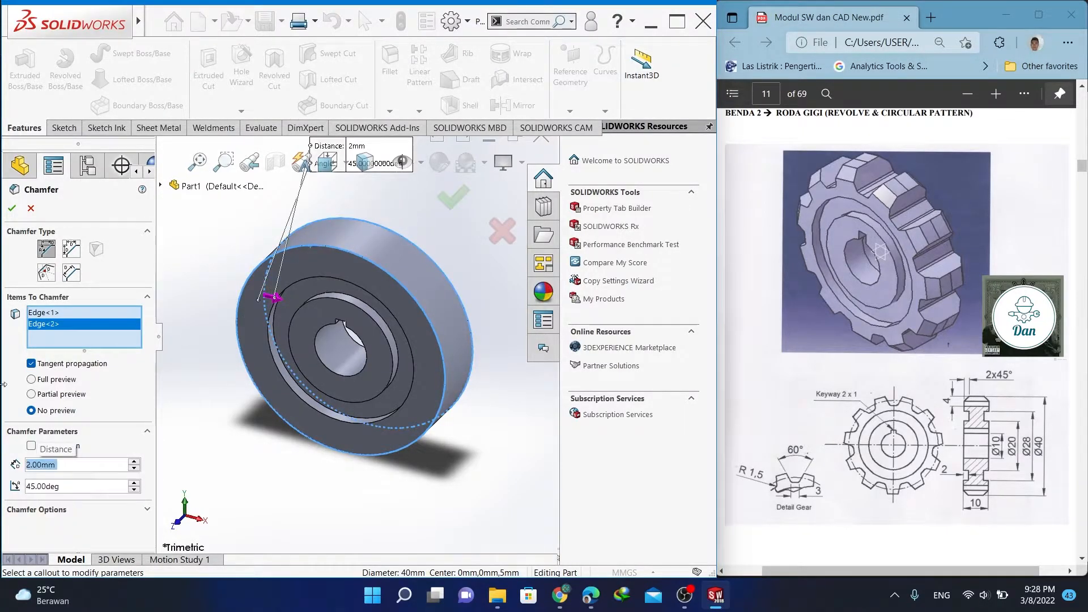
pyautogui.click(10, 208)
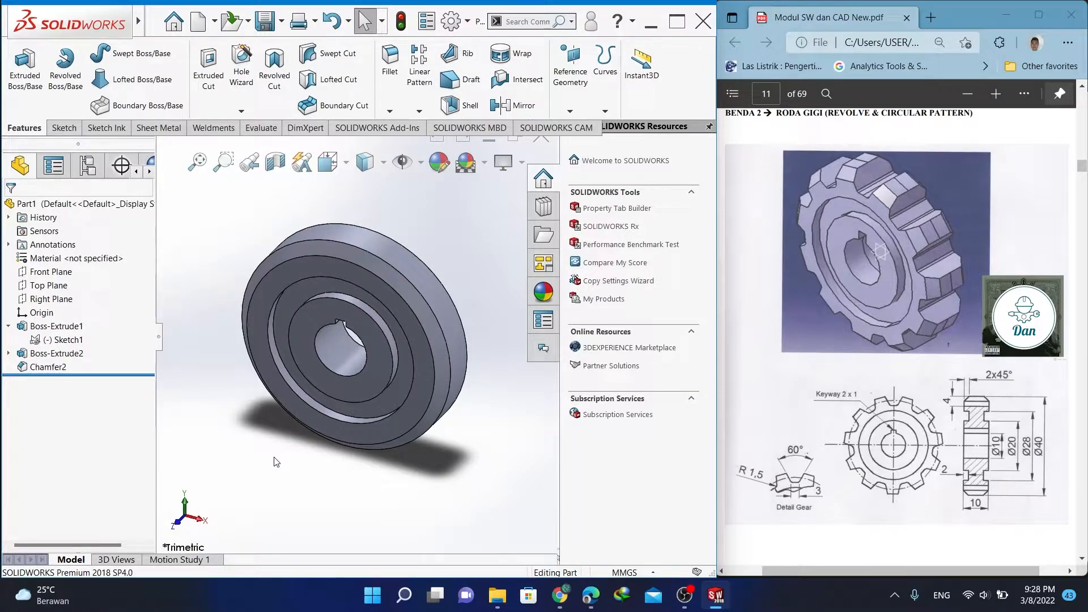
# Start a new sketch on the front face of the outer rim
pyautogui.moveTo(292, 463); pyautogui.dragTo(376, 338, button='middle')
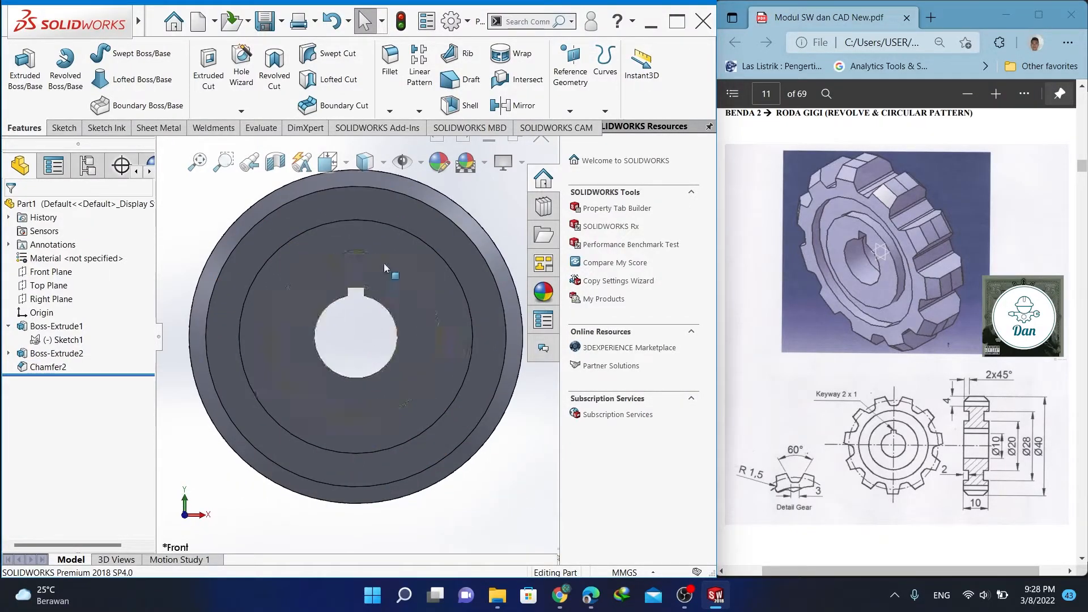
pyautogui.moveTo(383, 263); pyautogui.dragTo(316, 330, button='middle')
pyautogui.click(270, 242)
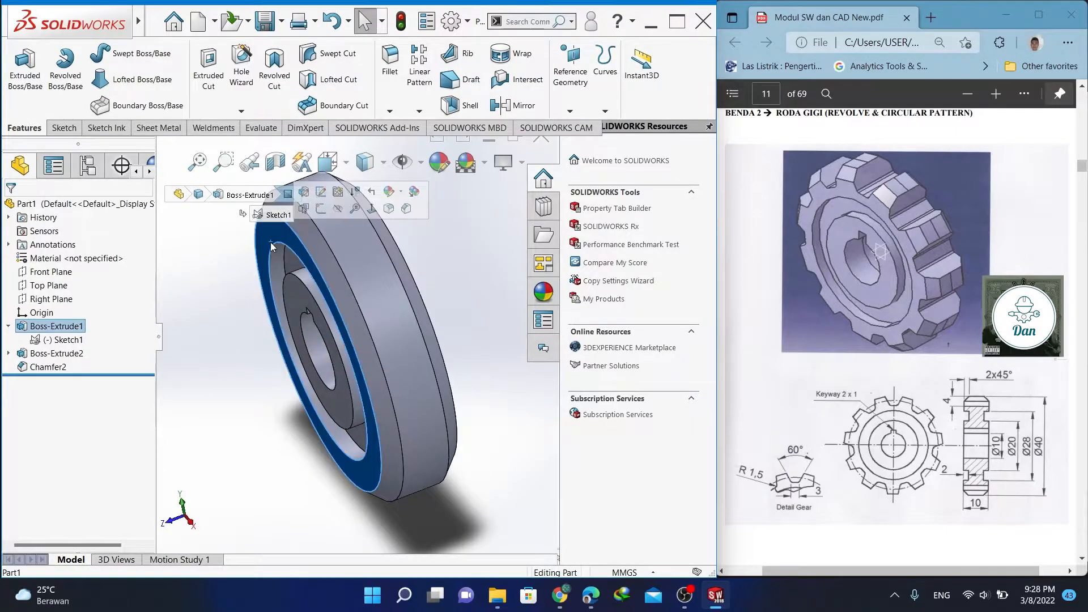
pyautogui.click(320, 209)
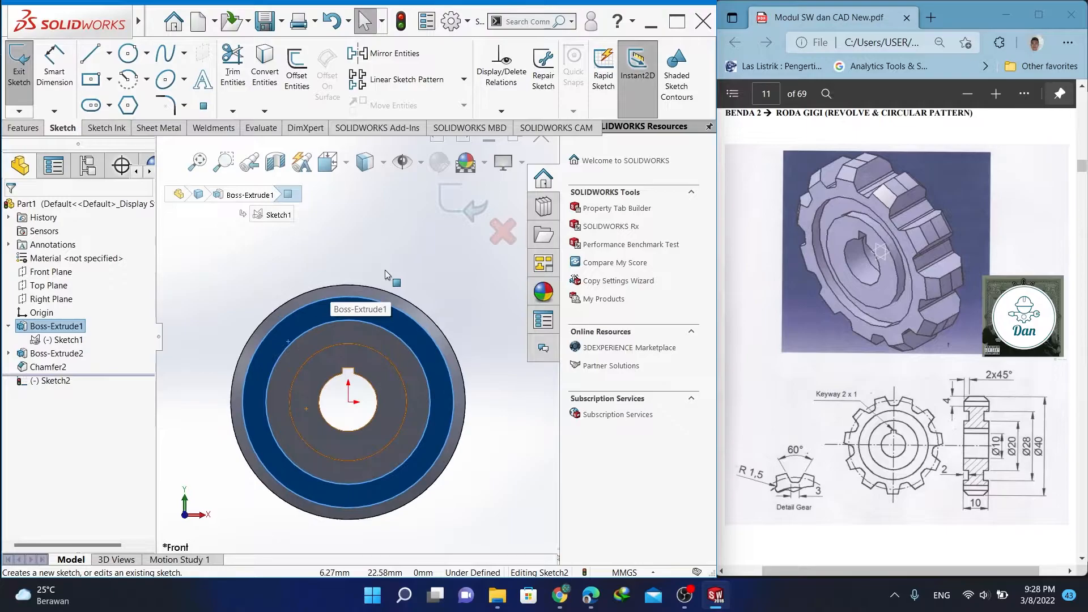
pyautogui.click(387, 245)
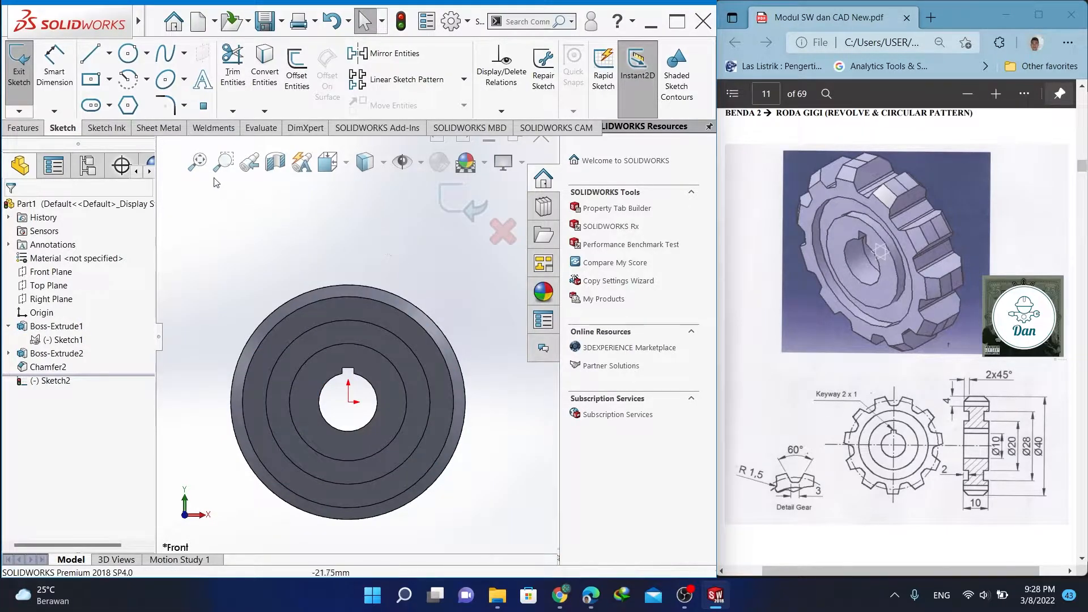
# Sketch a vertical construction line about 7 mm long from the top of the rim's inner edge to beyond its outer edge
pyautogui.click(91, 55)
pyautogui.scroll(-5, 368, 318)
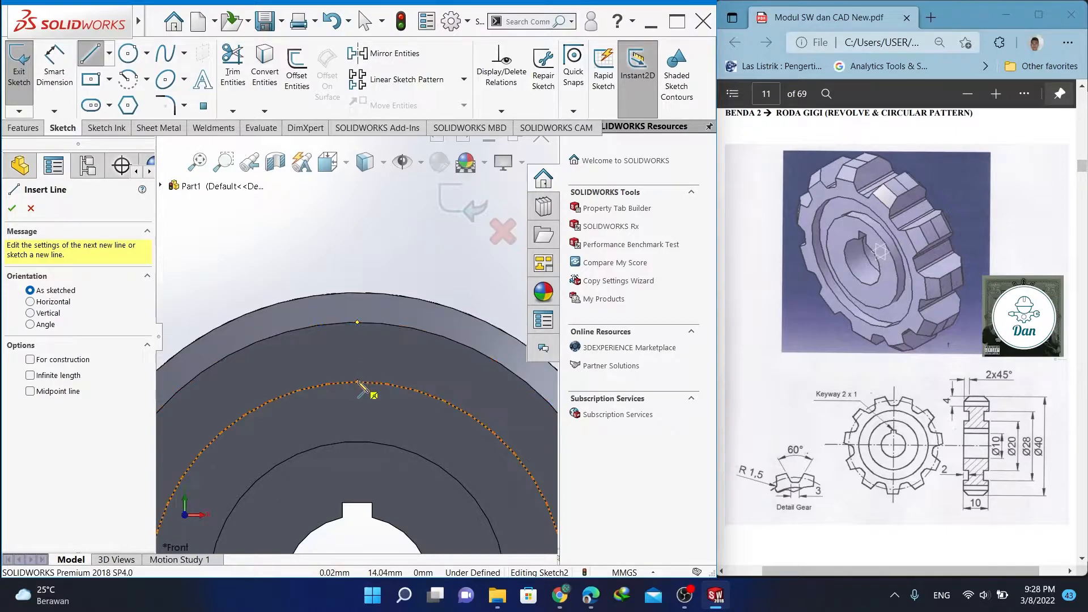
pyautogui.click(356, 381)
pyautogui.click(358, 276)
pyautogui.rightClick(363, 298)
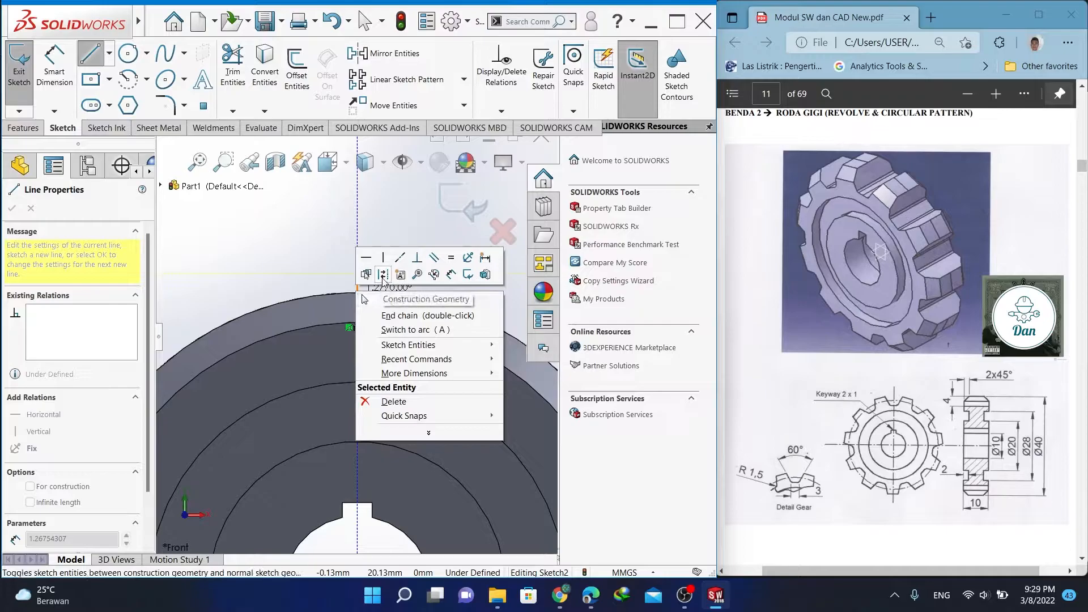
pyautogui.click(383, 276)
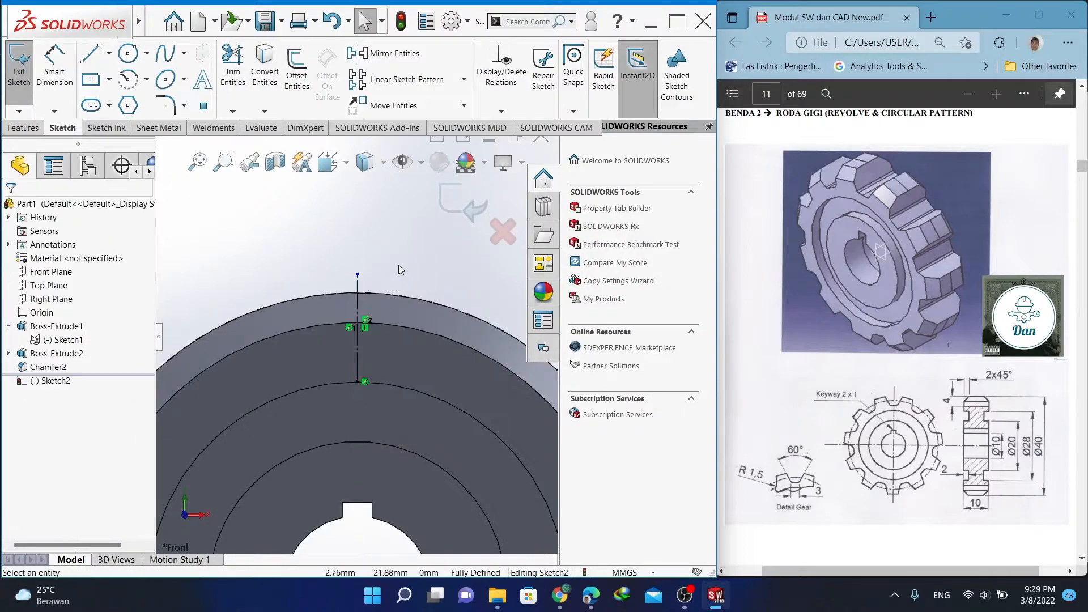
# Sketch a horizontal midpoint line about 5 mm long, centred on the vertical construction line within the rim
pyautogui.click(109, 54)
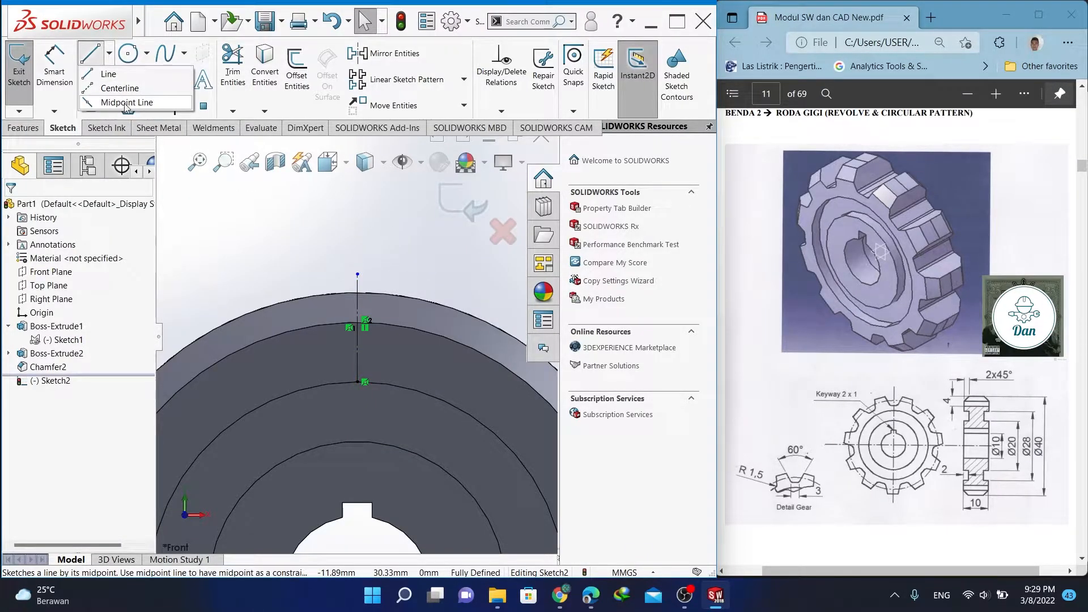
pyautogui.click(125, 103)
pyautogui.click(357, 358)
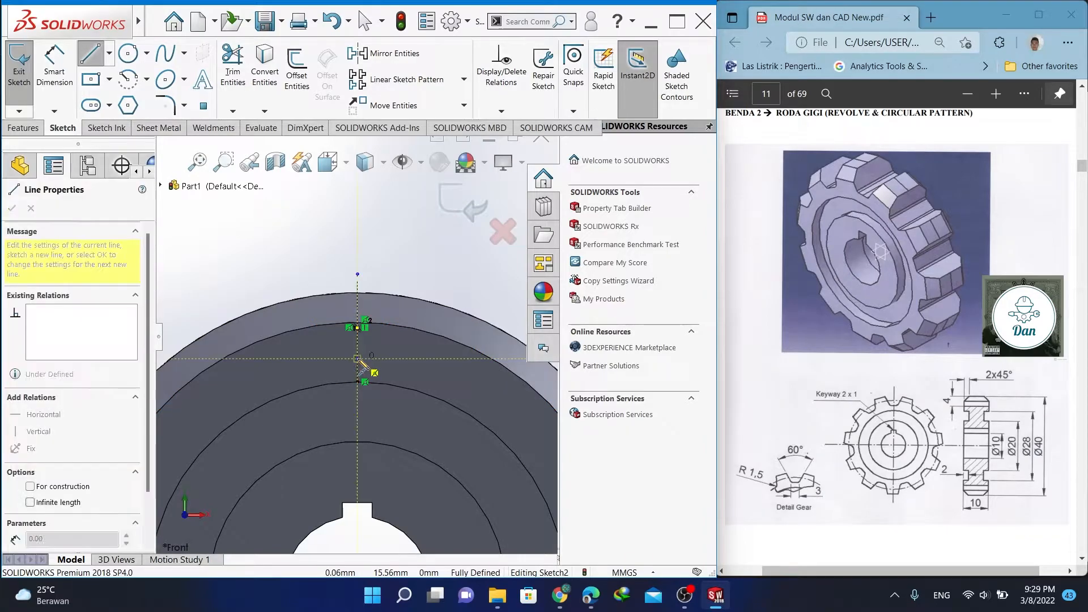
pyautogui.click(395, 358)
# Dimension the horizontal line's distance from the wheel's centre as 20-4 mm, using the outer edge as reference
pyautogui.moveTo(405, 358); pyautogui.dragTo(406, 294, button='right')
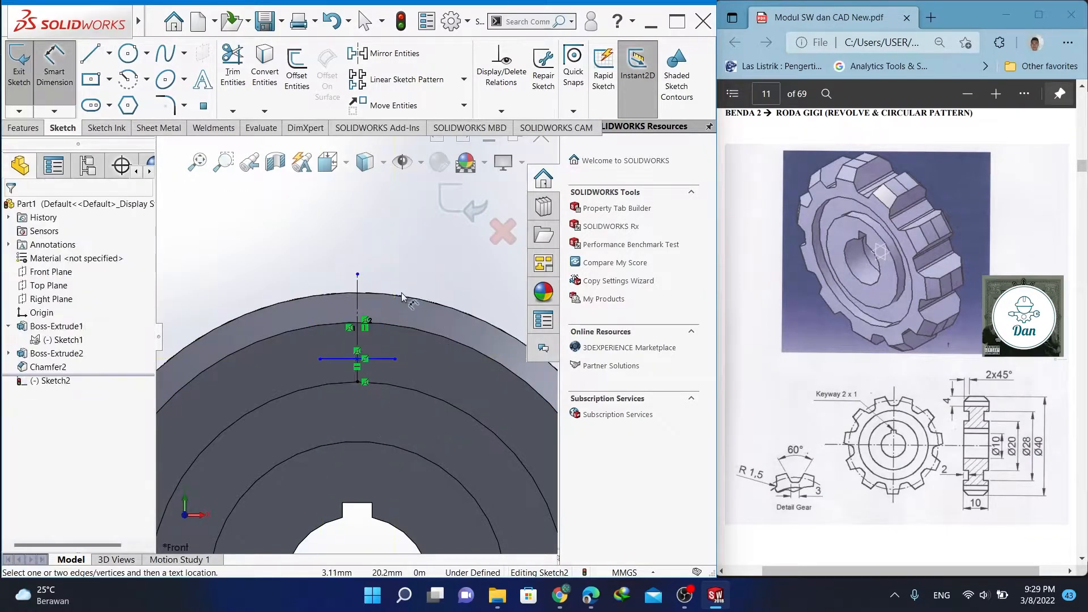
pyautogui.click(378, 358)
pyautogui.click(383, 294)
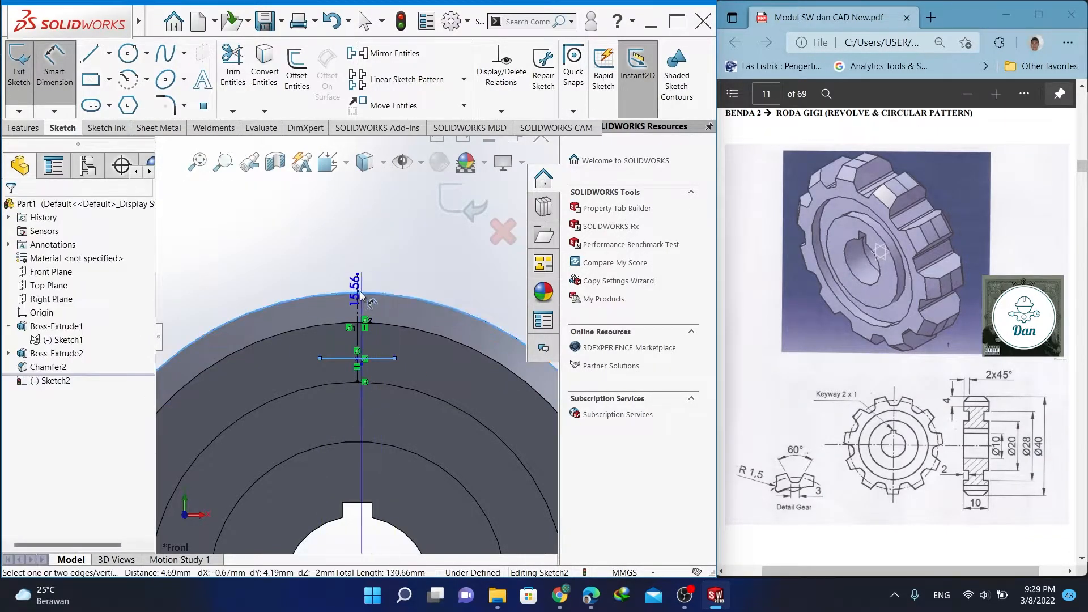
pyautogui.scroll(5, 363, 396)
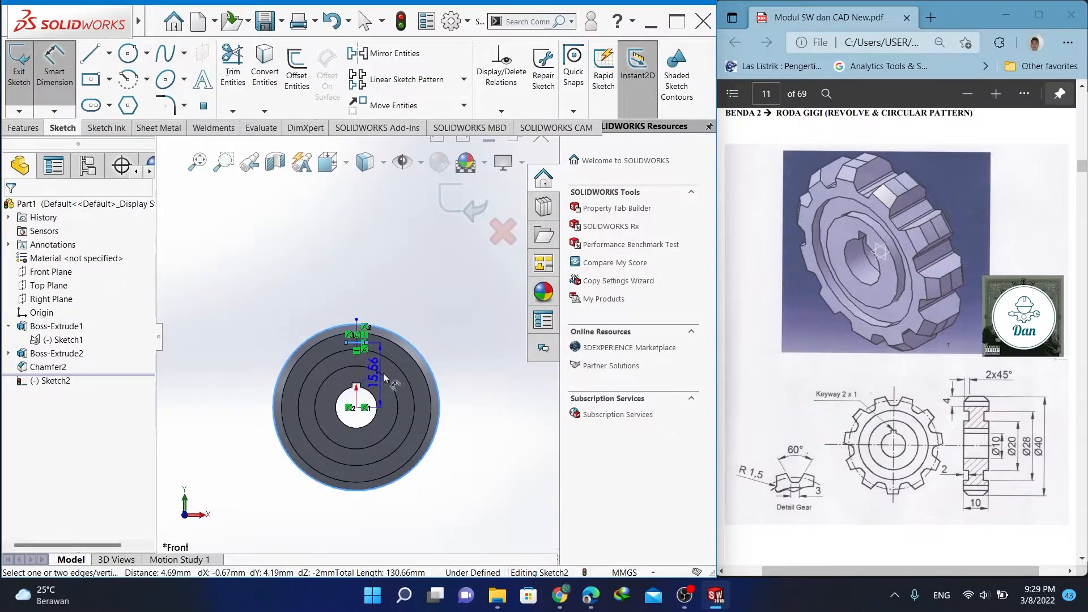
pyautogui.click(261, 383)
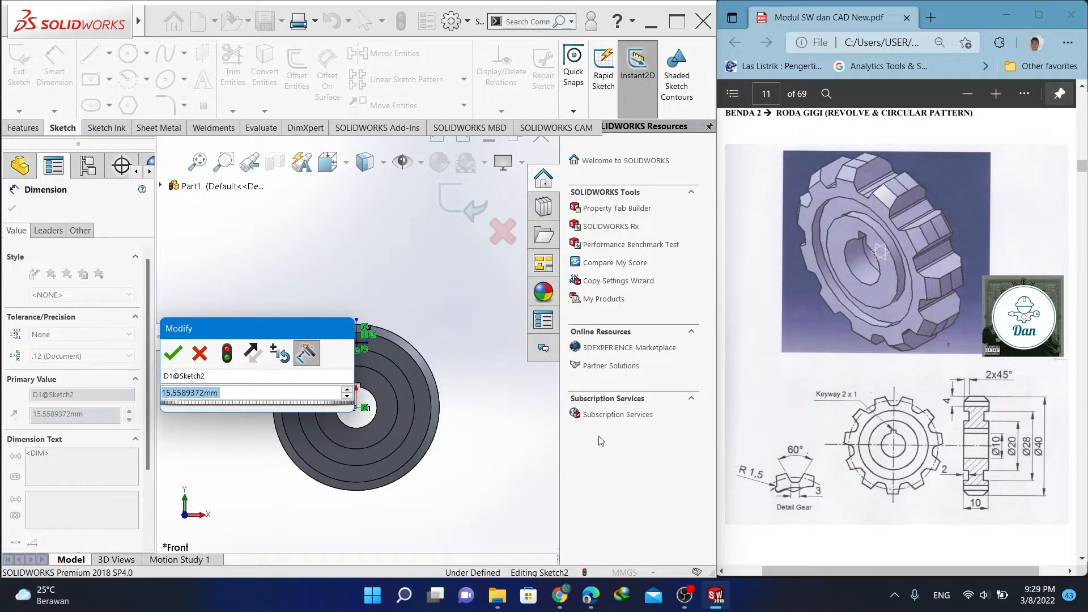
pyautogui.write('20-')
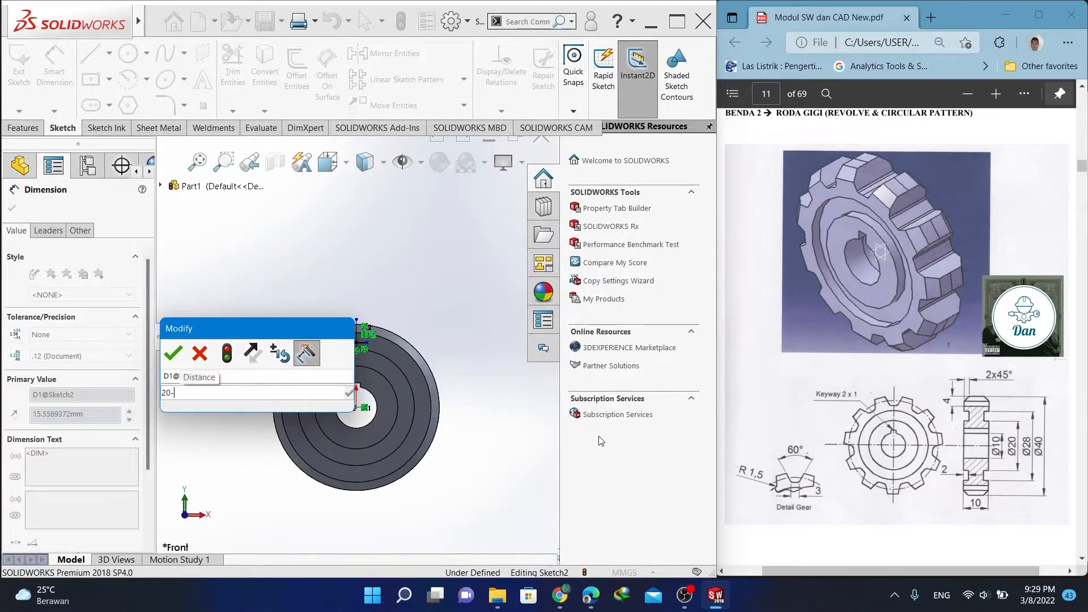
pyautogui.write('4')
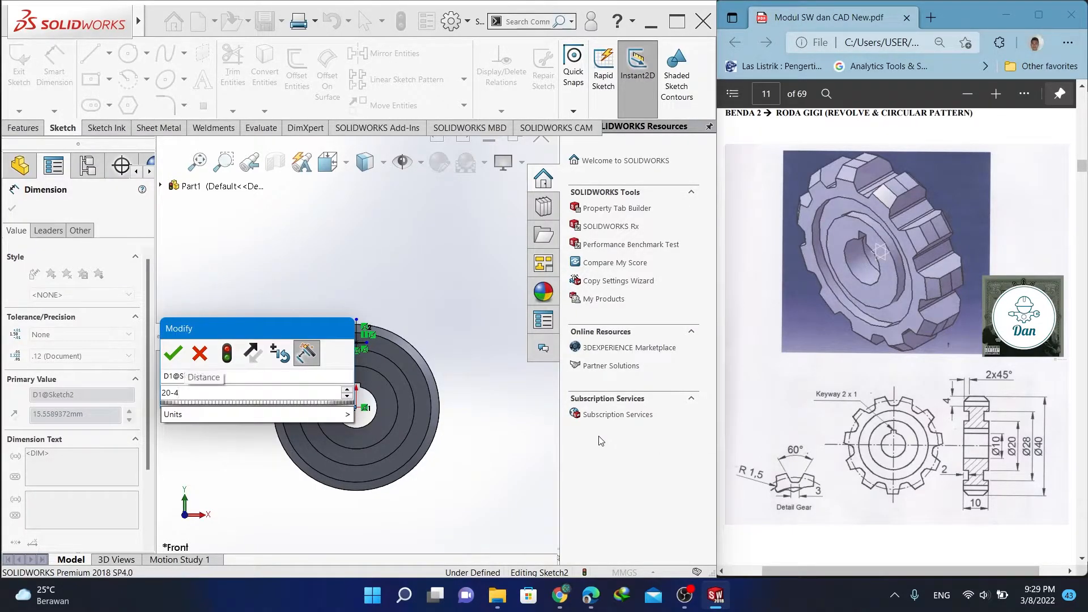
pyautogui.press('Return')
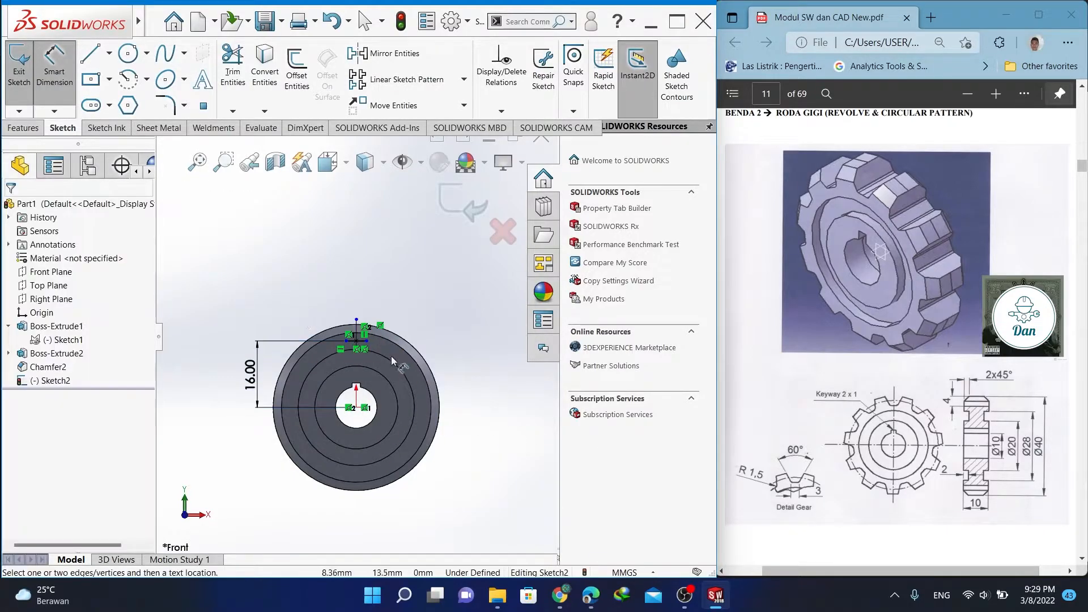
# Dimension the horizontal line's length as 3 mm
pyautogui.scroll(-5, 392, 356)
pyautogui.click(307, 333)
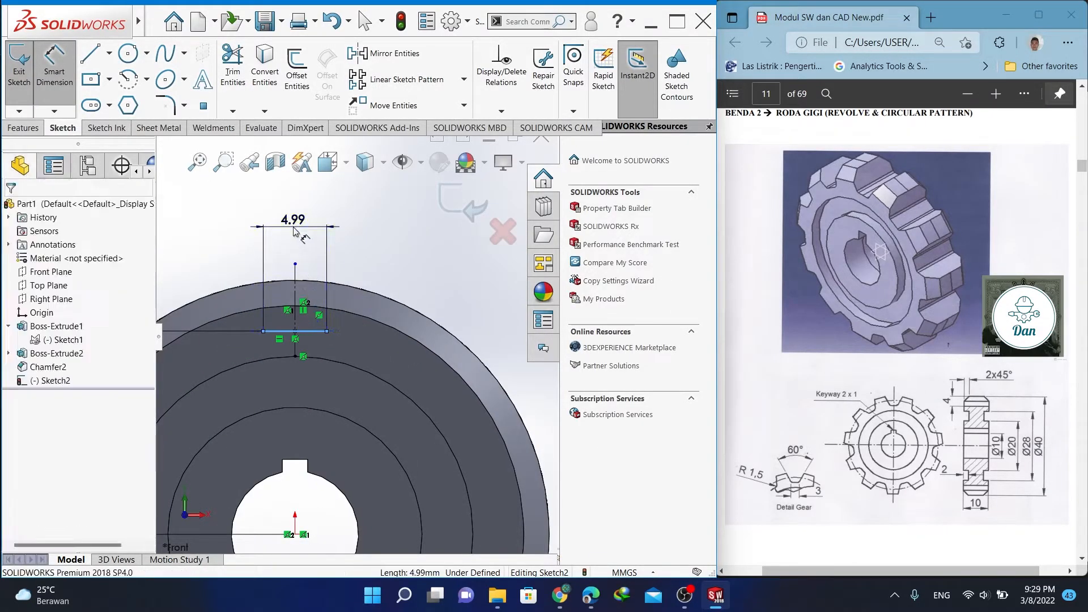
pyautogui.click(294, 227)
pyautogui.write('3')
pyautogui.press('Return')
pyautogui.click(207, 256)
# Sketch a slanted flank line about 4.4 mm long from the base line's right end outward to the wheel's outer edge
pyautogui.moveTo(245, 254); pyautogui.dragTo(183, 256, button='right')
pyautogui.click(314, 331)
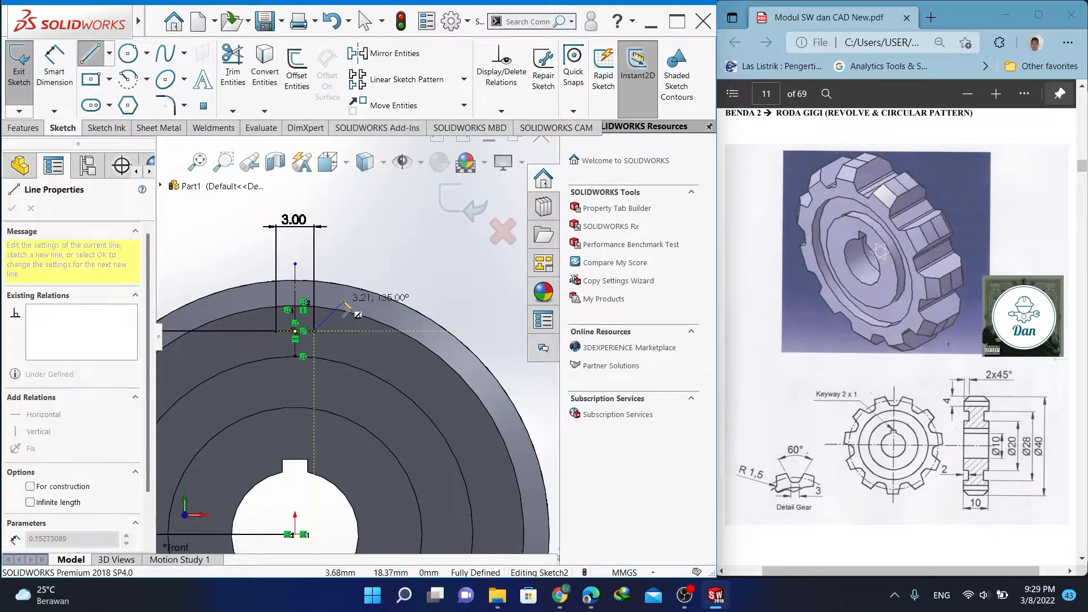
pyautogui.rightClick(365, 247)
pyautogui.click(382, 253)
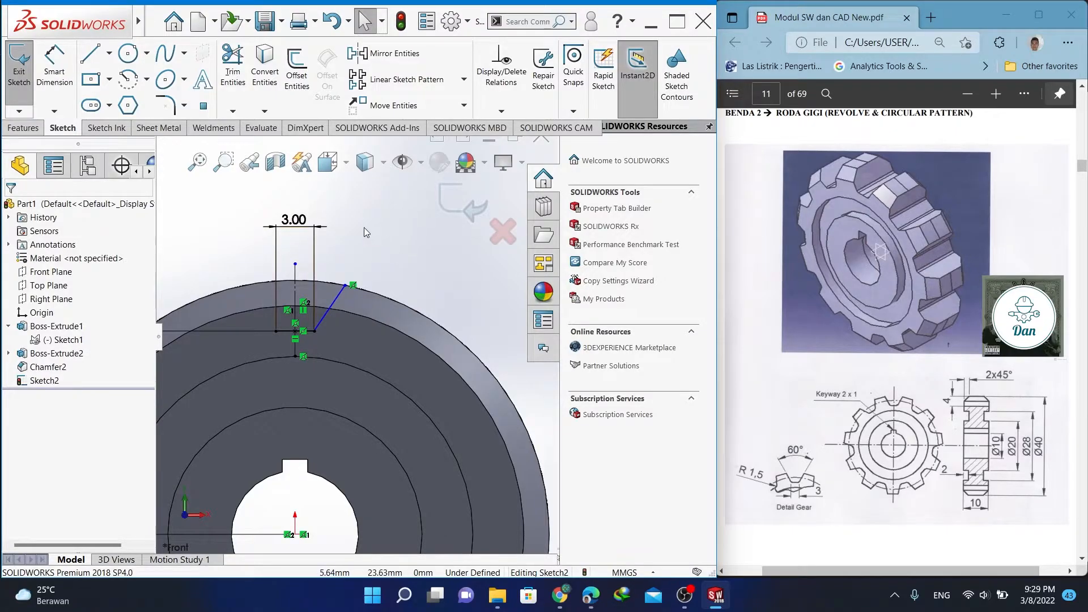
# Mirror the slanted flank line about the vertical construction line, keeping the original
pyautogui.click(385, 54)
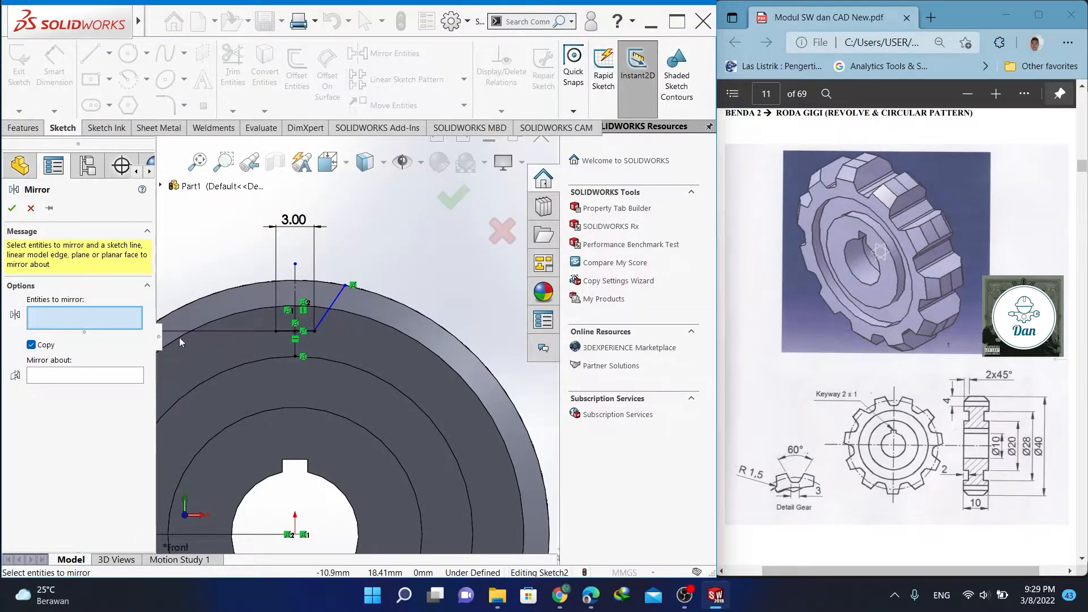
pyautogui.click(332, 301)
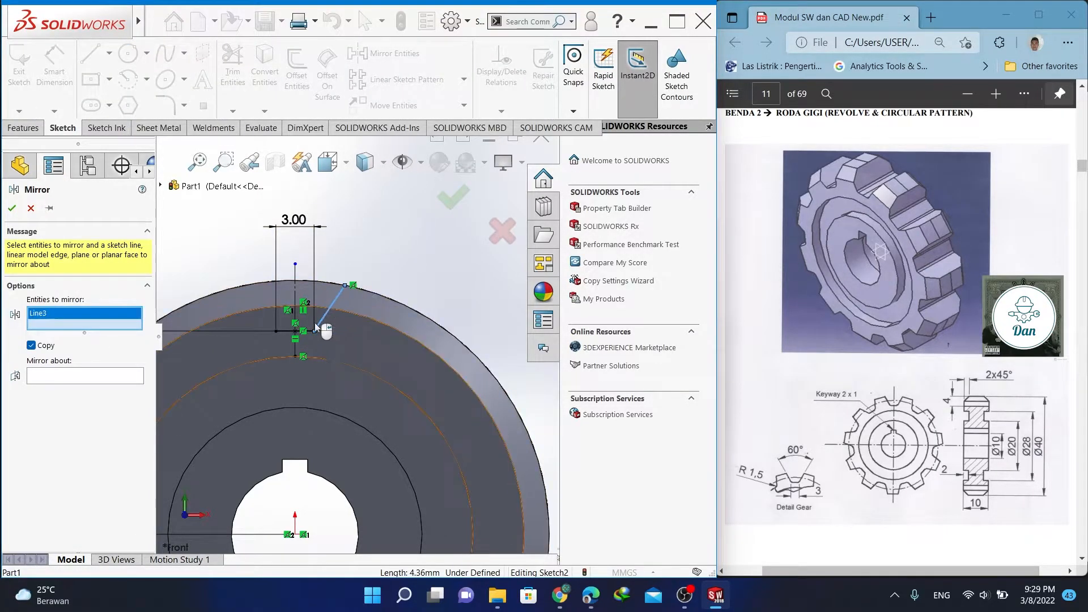
pyautogui.click(100, 376)
pyautogui.click(295, 293)
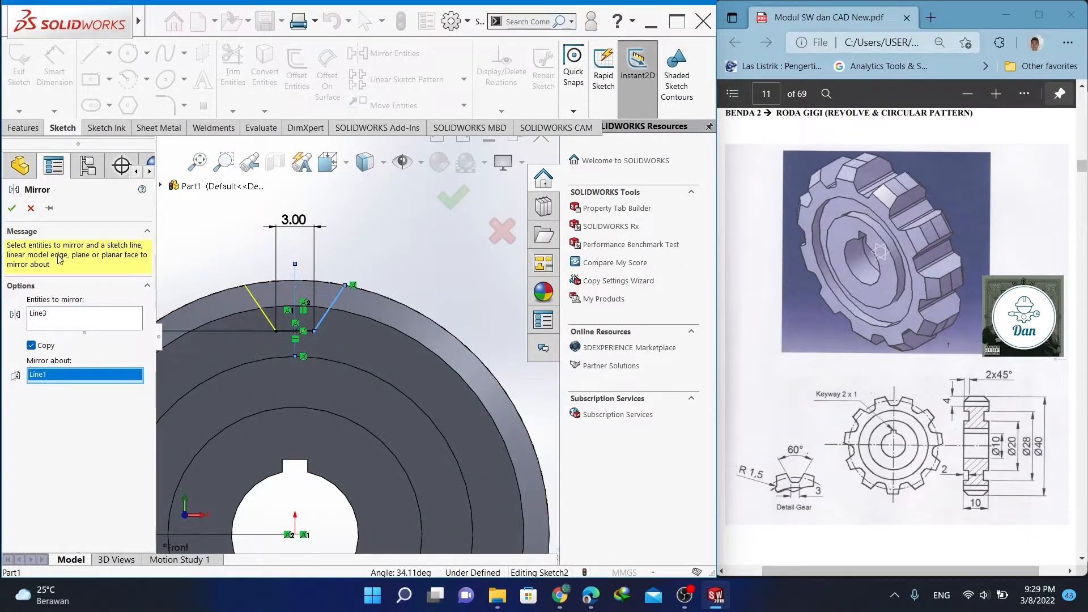
pyautogui.click(10, 210)
# Dimension the angle between the two slanted flank lines as 60 degrees
pyautogui.moveTo(239, 254); pyautogui.dragTo(234, 198, button='right')
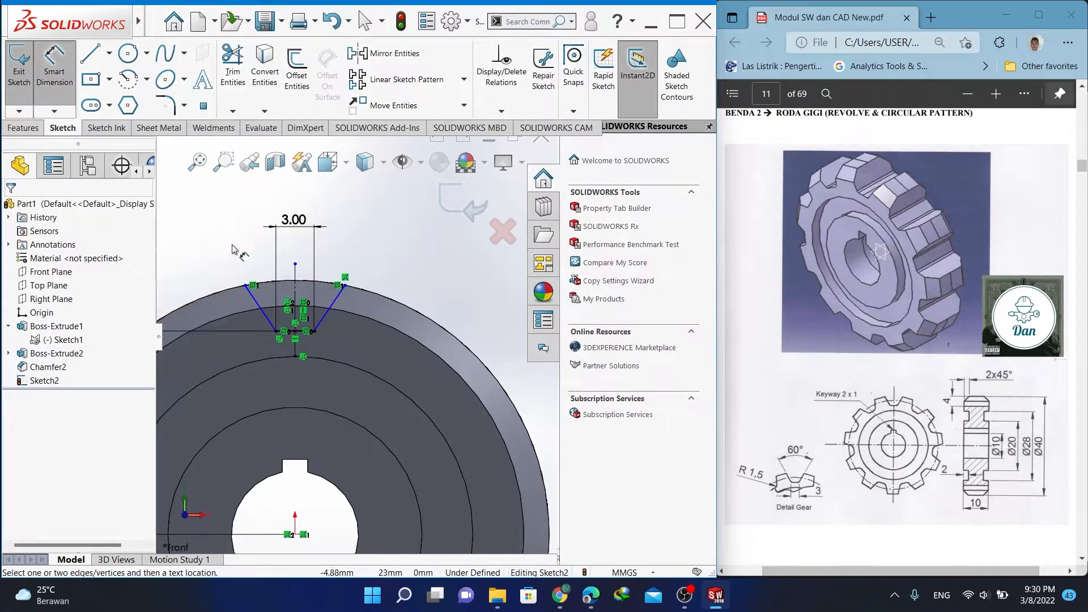
pyautogui.click(264, 316)
pyautogui.click(328, 308)
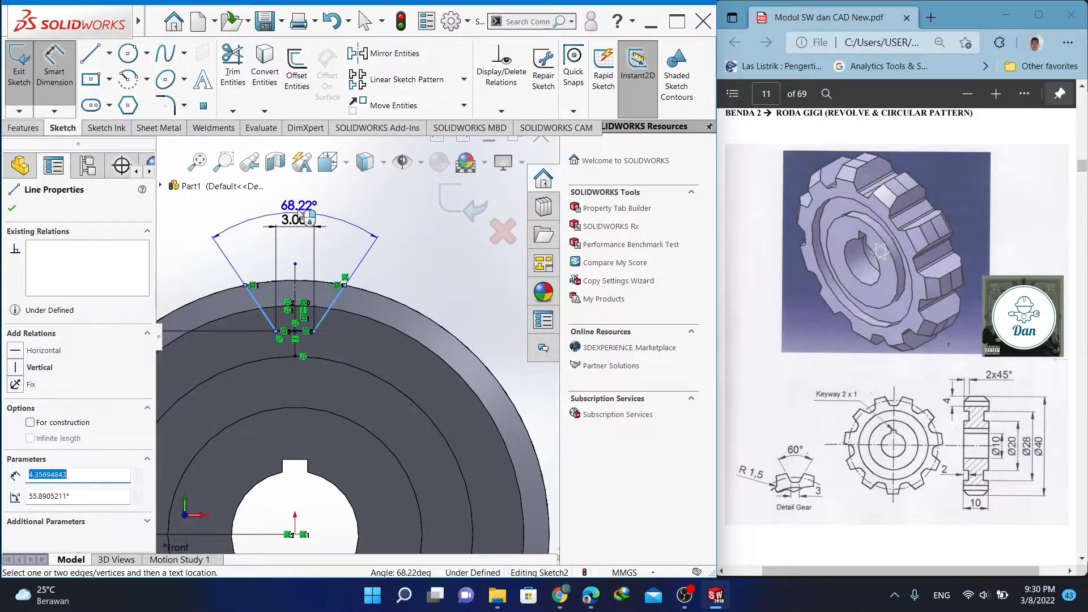
pyautogui.click(298, 207)
pyautogui.write('60')
pyautogui.press('Return')
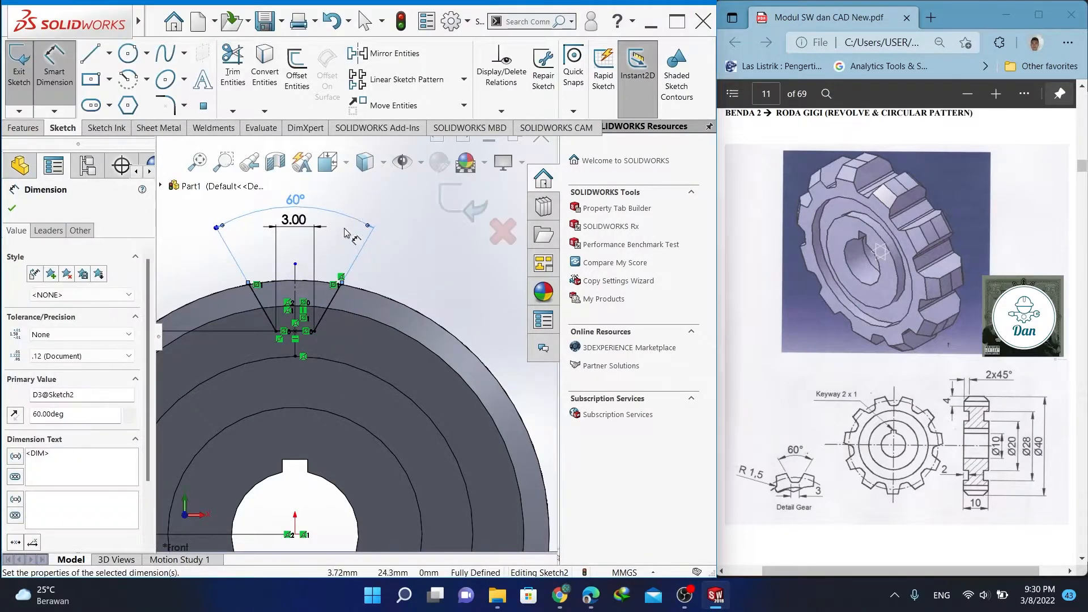
pyautogui.rightClick(415, 239)
pyautogui.click(462, 284)
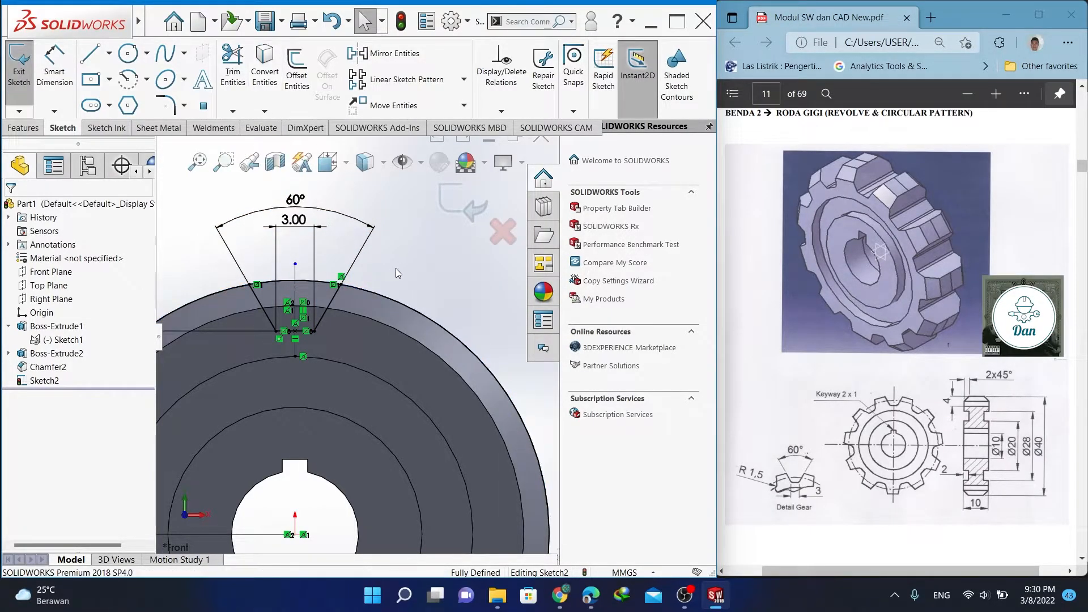
# Power-trim the outer circle outside the tooth gap, keeping only the arc between the two flank lines
pyautogui.click(232, 66)
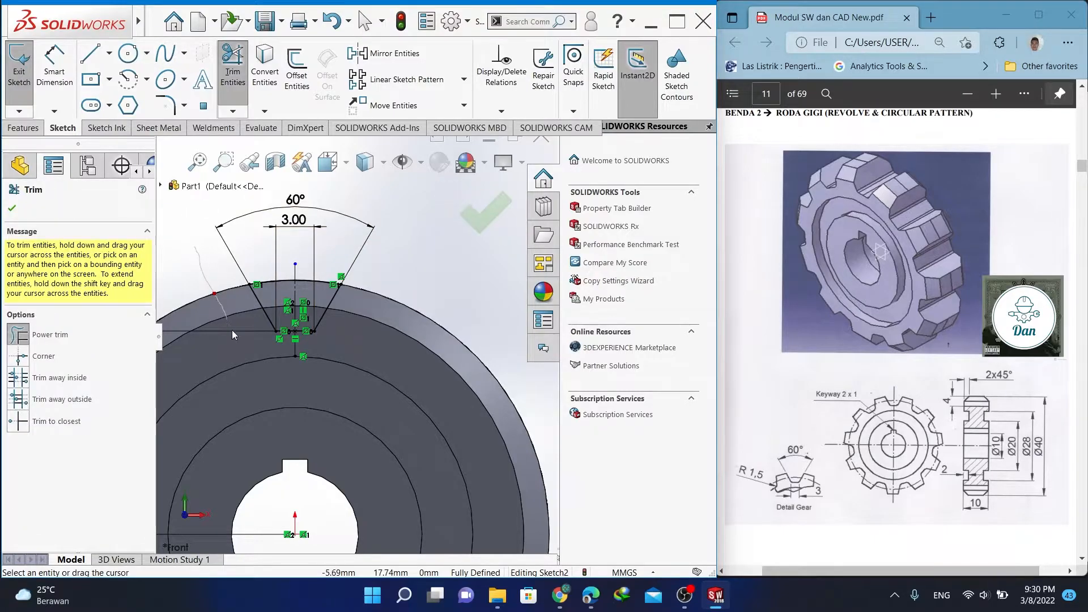
pyautogui.moveTo(408, 346); pyautogui.dragTo(452, 316)
pyautogui.click(12, 207)
# Delete the vertical construction line running through the centre of the tooth gap
pyautogui.moveTo(351, 385)
pyautogui.mouseDown(button='middle')
pyautogui.moveTo(308, 402)
pyautogui.moveTo(363, 376)
pyautogui.moveTo(351, 371)
pyautogui.mouseUp(button='middle')
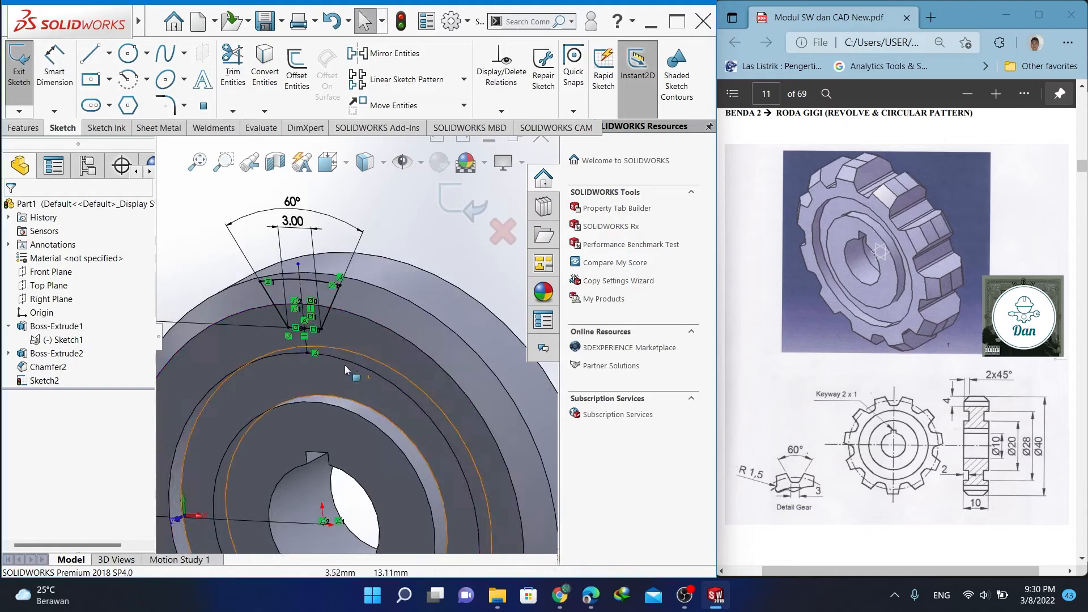
pyautogui.click(300, 300)
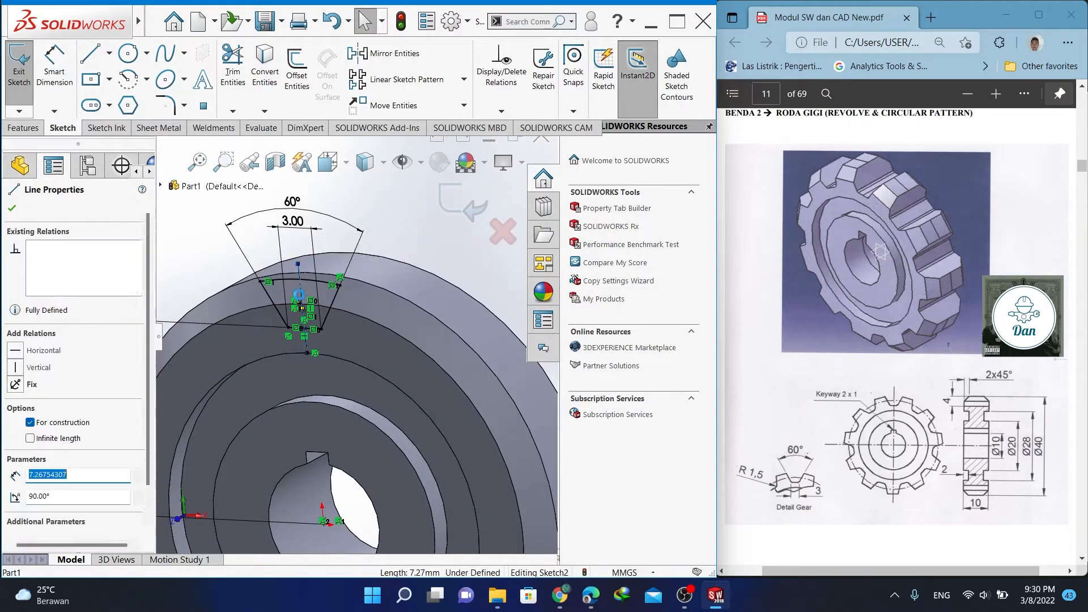
pyautogui.press('Delete')
pyautogui.click(305, 328)
pyautogui.press('Delete')
# Reposition the 60-degree angle dimension higher above the gear and the 3 mm width dimension below and beside the tooth gap
pyautogui.scroll(3, 319, 337)
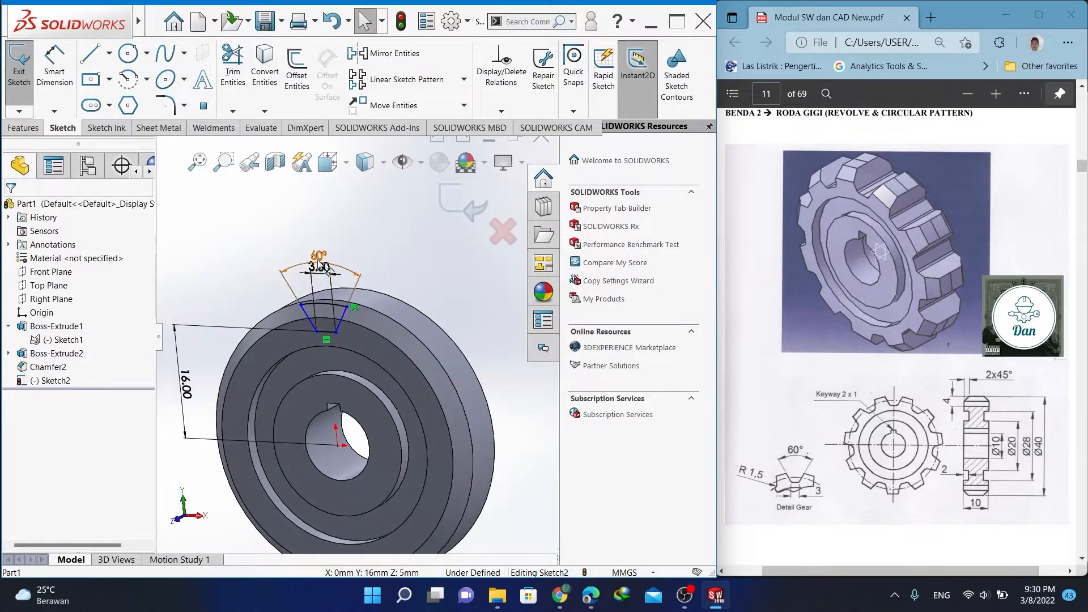
pyautogui.click(319, 226)
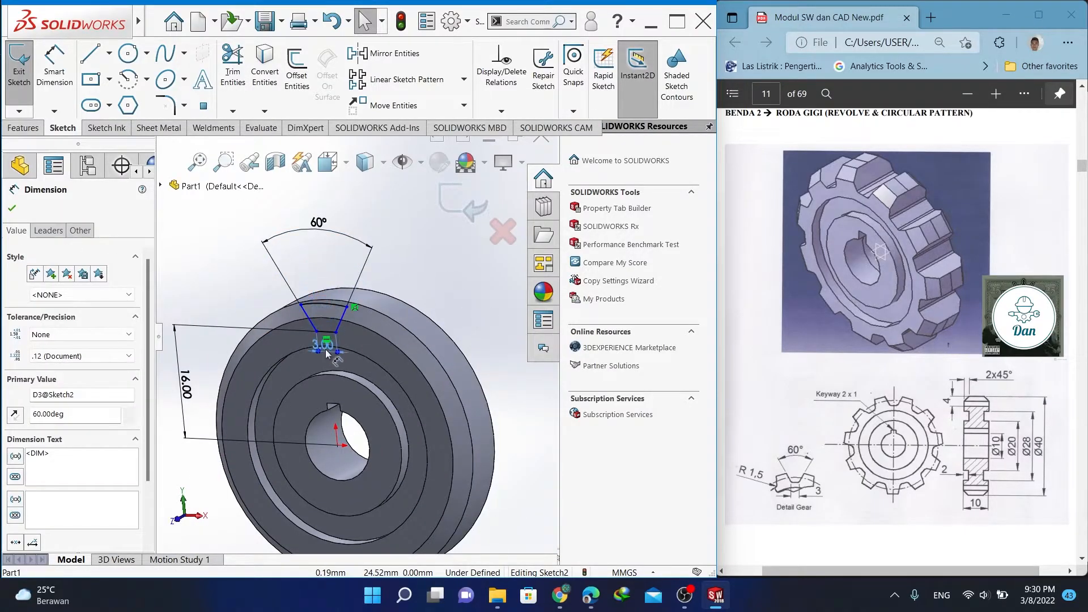
pyautogui.press('Escape')
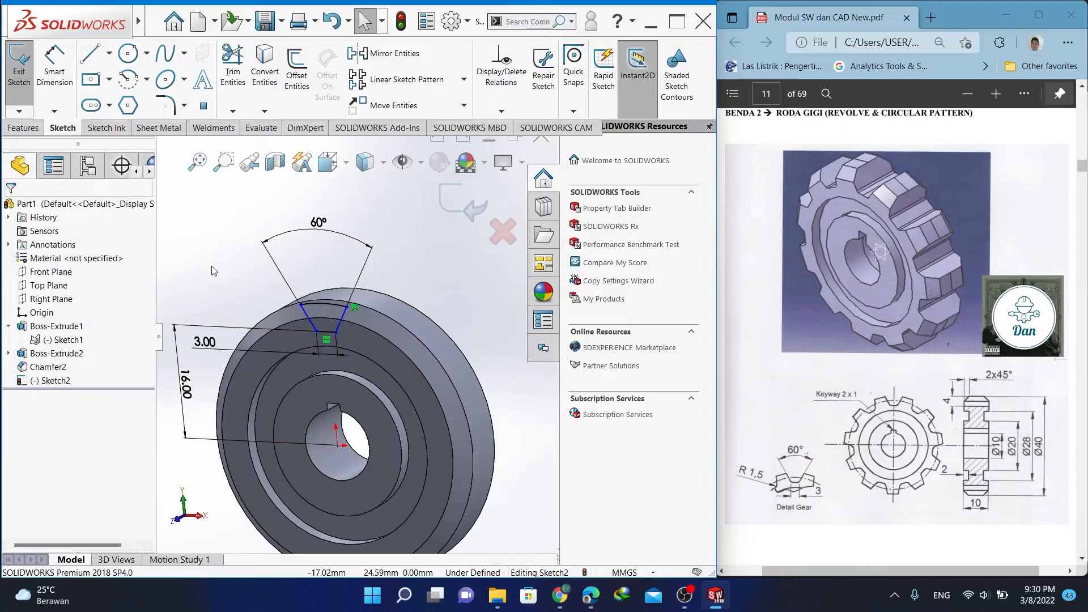
# Round both bottom corners of the tooth gap with 1.5 mm sketch fillets
pyautogui.click(165, 105)
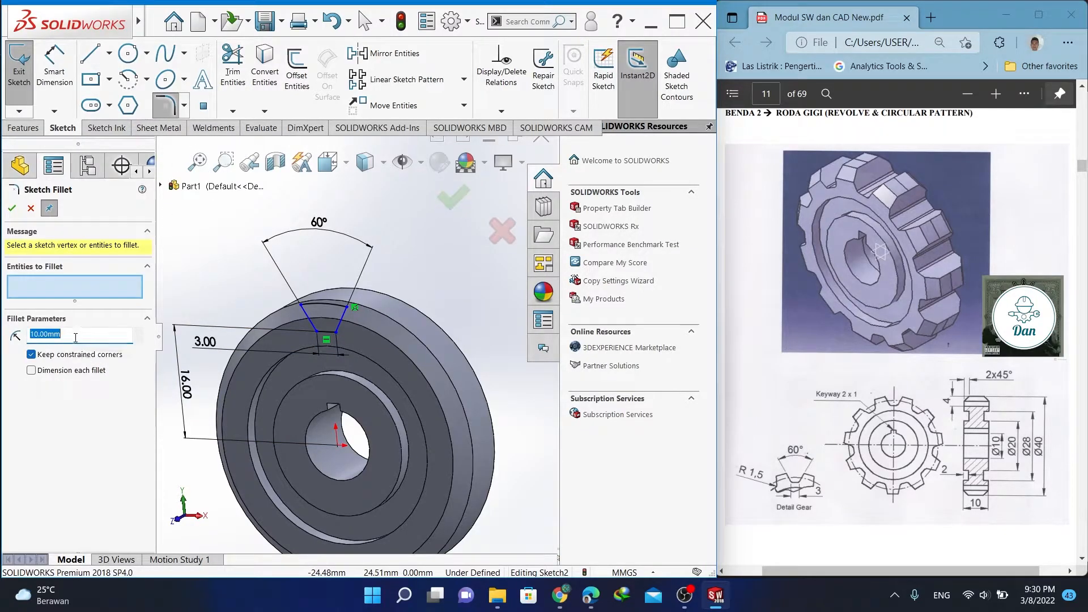
pyautogui.scroll(-5, 337, 322)
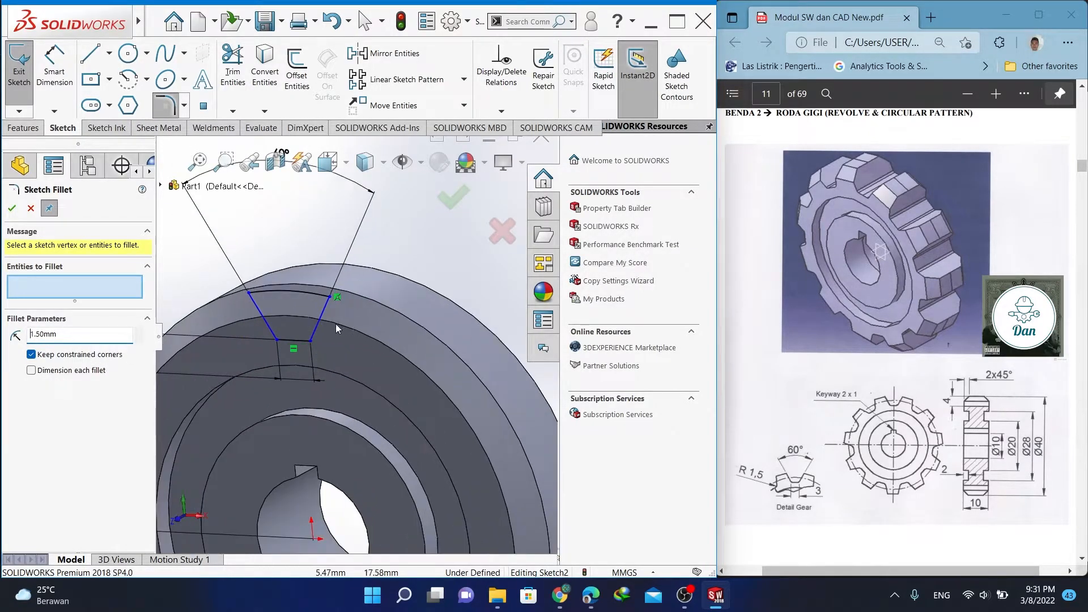
pyautogui.click(343, 369)
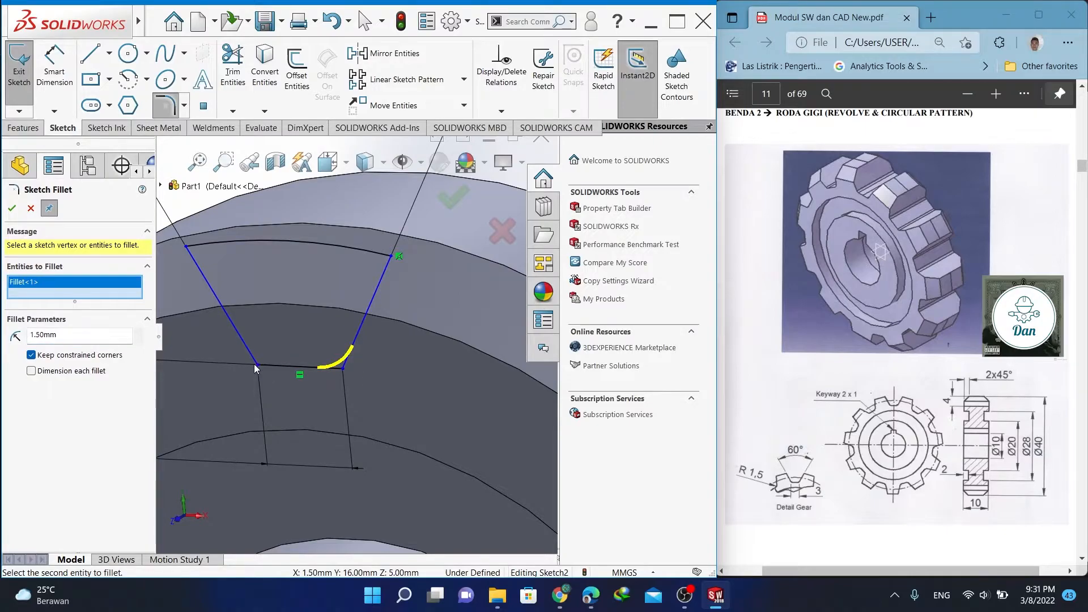
pyautogui.click(256, 367)
pyautogui.click(11, 208)
pyautogui.scroll(5, 320, 308)
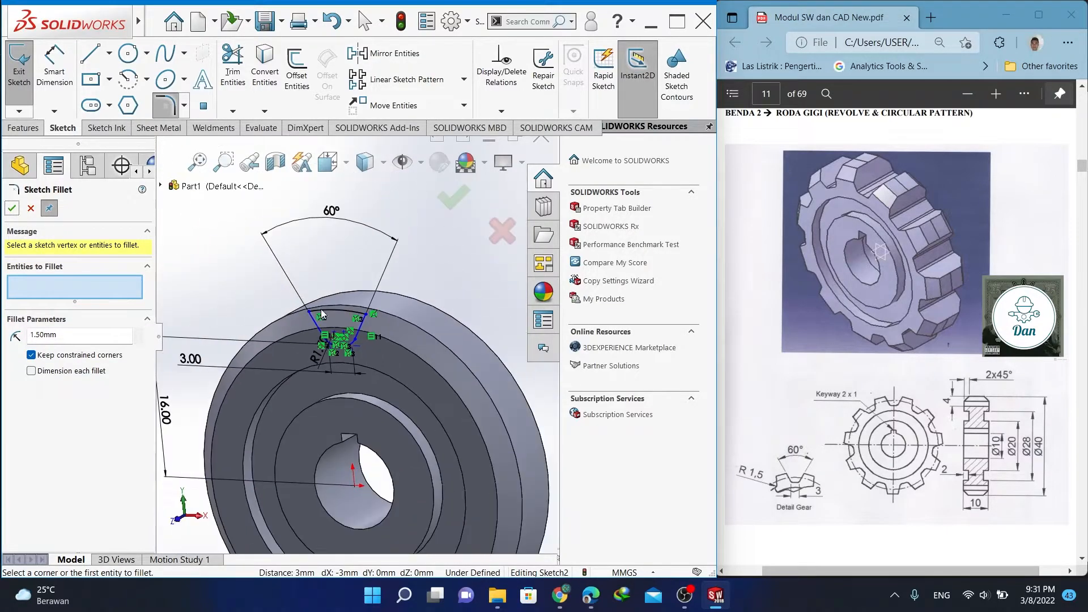
pyautogui.click(12, 208)
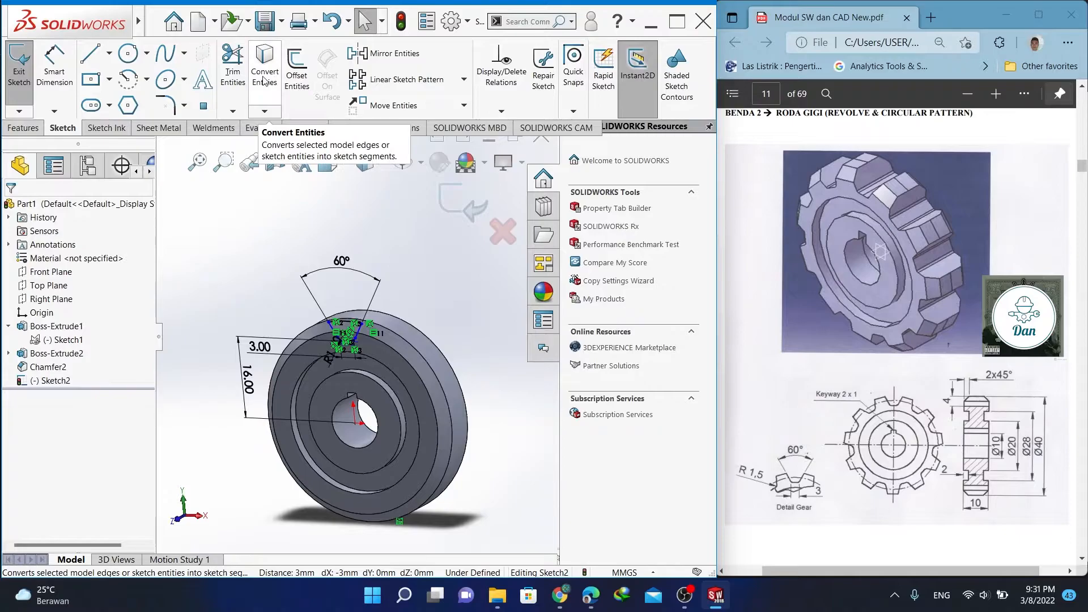
# Circular-pattern the tooth gap's flanks, fillets, base line and outer arc about the bore's circular edge, with 11 equally spaced instances over 360 degrees
pyautogui.click(463, 79)
pyautogui.click(440, 113)
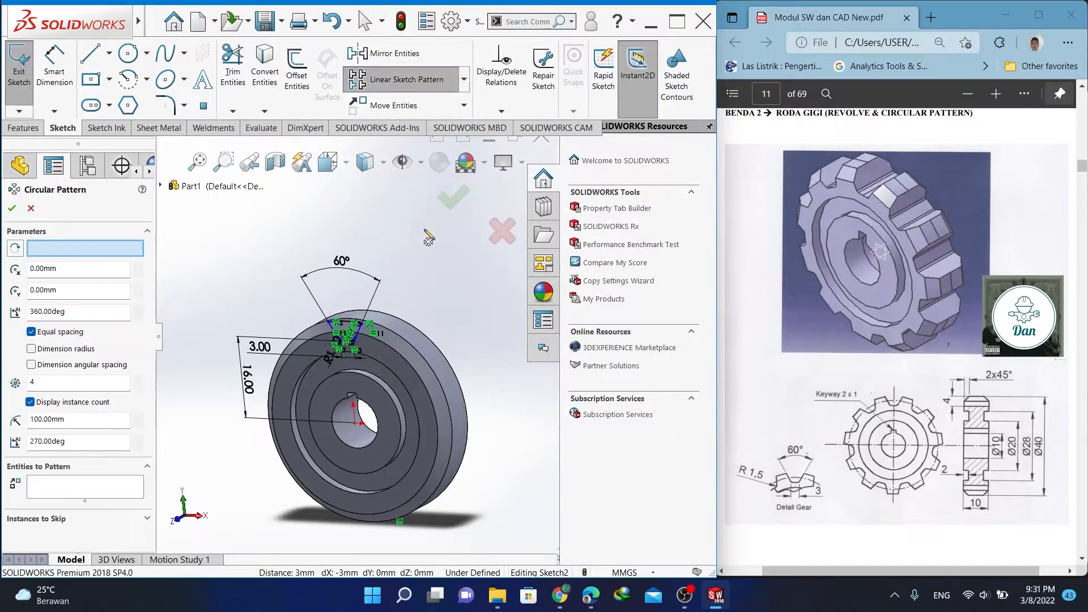
pyautogui.click(387, 422)
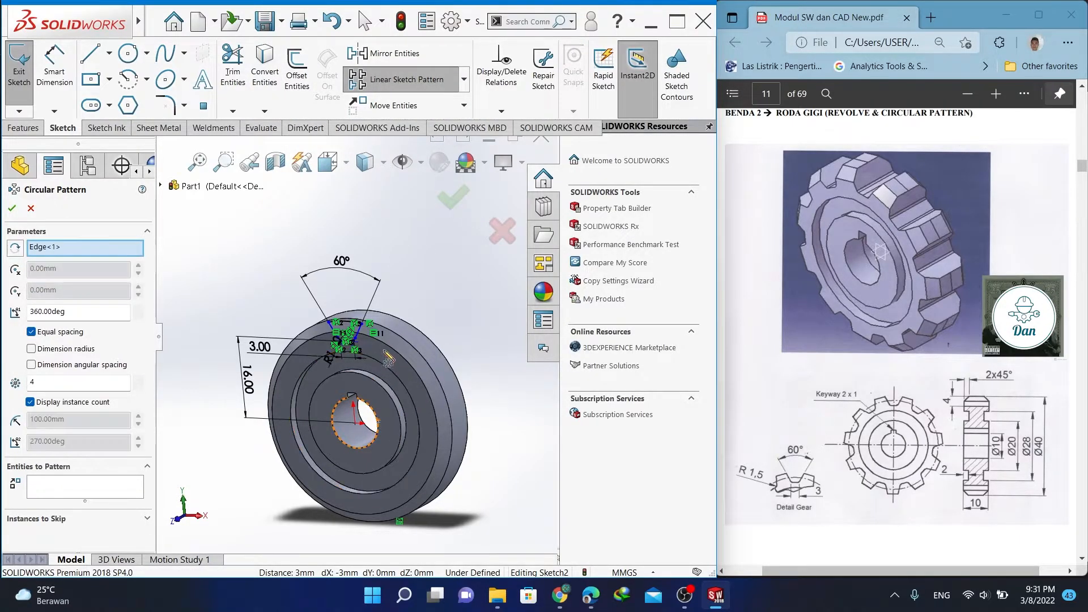
pyautogui.scroll(-2, 381, 363)
pyautogui.click(102, 485)
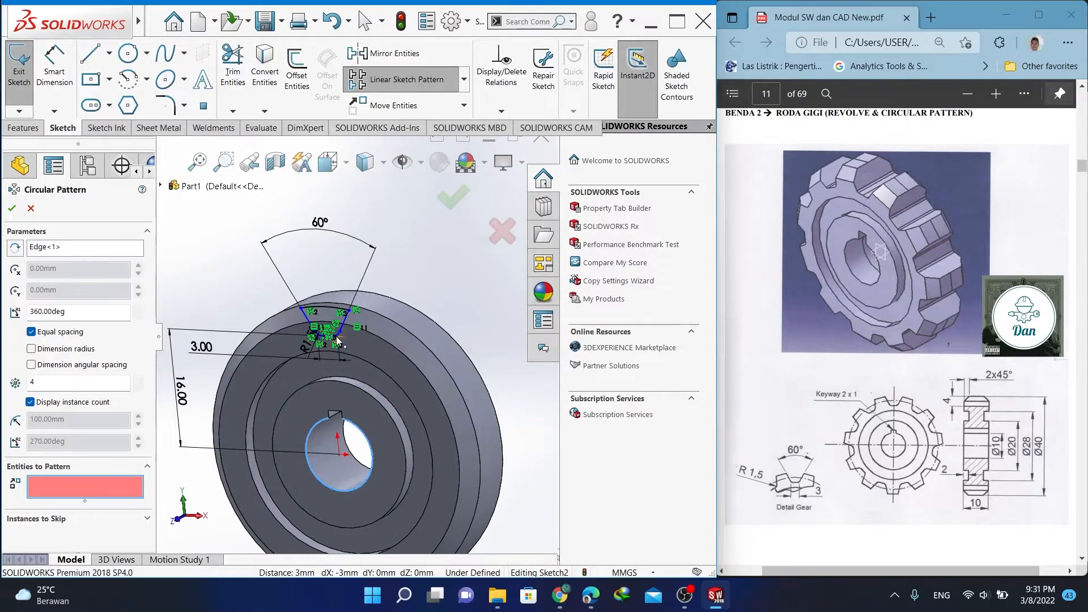
pyautogui.scroll(-5, 336, 341)
pyautogui.click(364, 373)
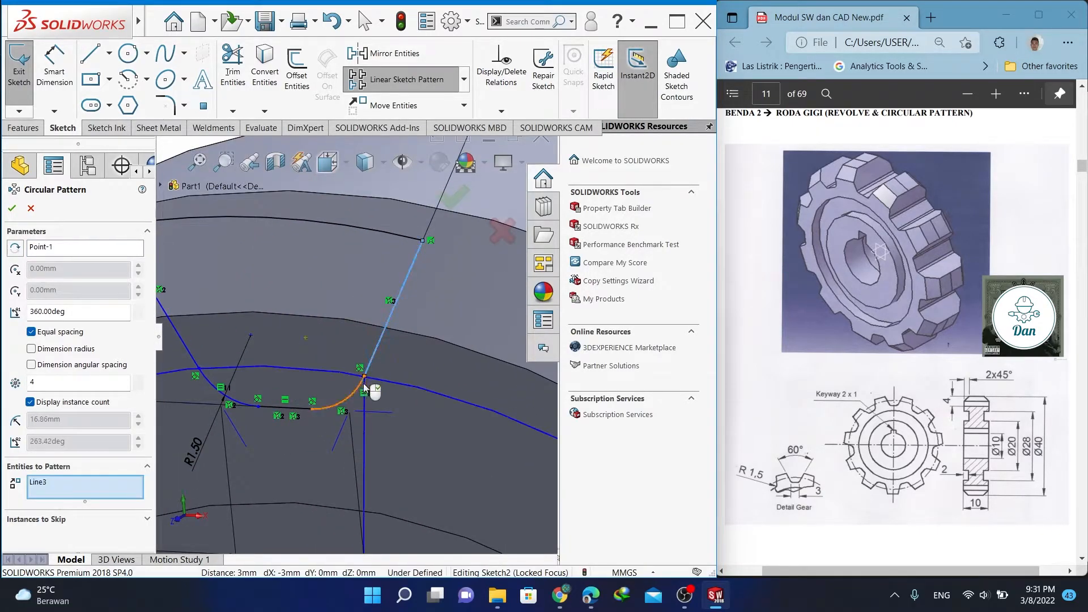
pyautogui.click(349, 394)
pyautogui.click(296, 408)
pyautogui.click(214, 394)
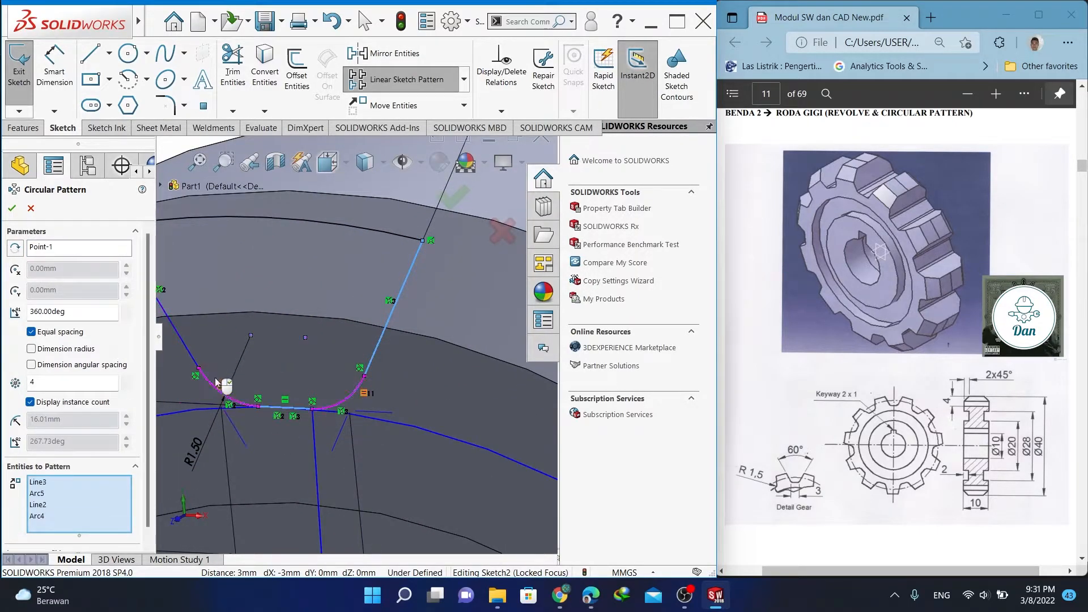
pyautogui.click(190, 352)
pyautogui.click(327, 226)
pyautogui.scroll(10, 276, 447)
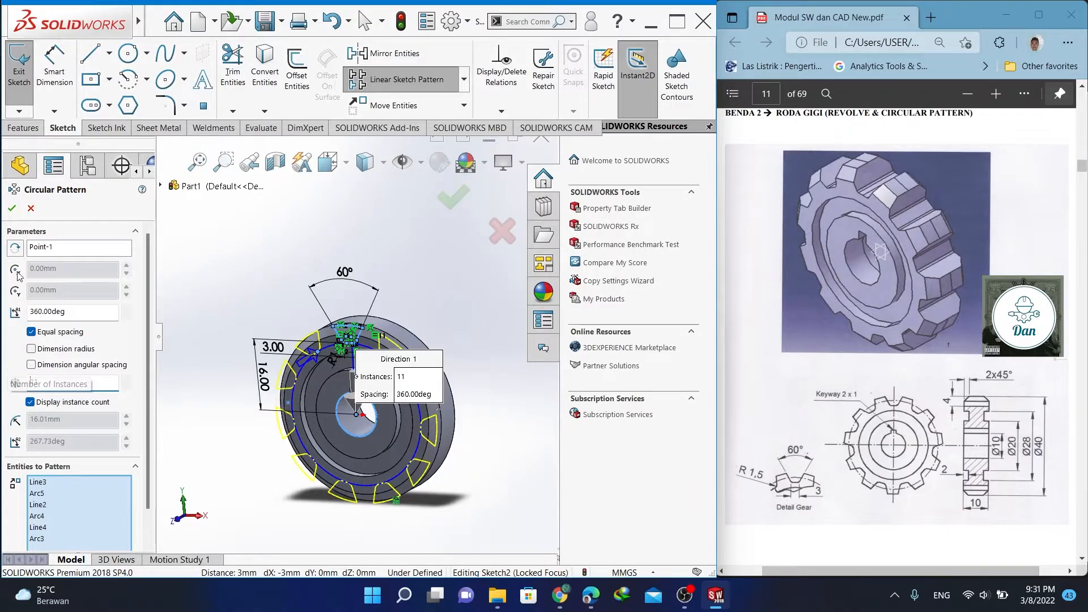
pyautogui.click(11, 209)
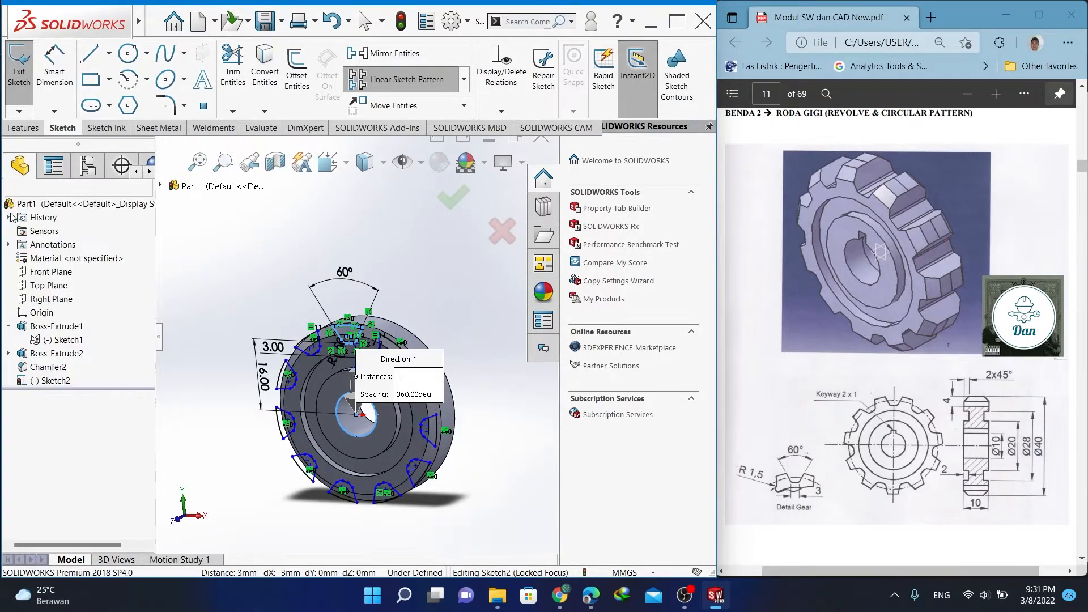
# Extrude-cut the patterned tooth-gap sketch through the gear using the Up To Next end condition
pyautogui.click(24, 127)
pyautogui.click(205, 89)
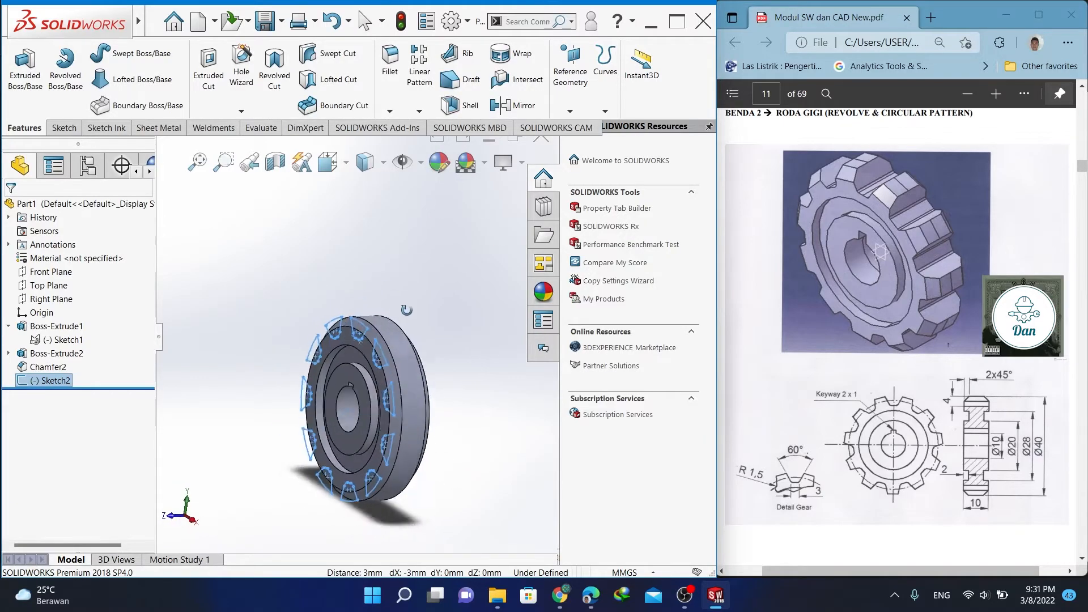
pyautogui.click(221, 340)
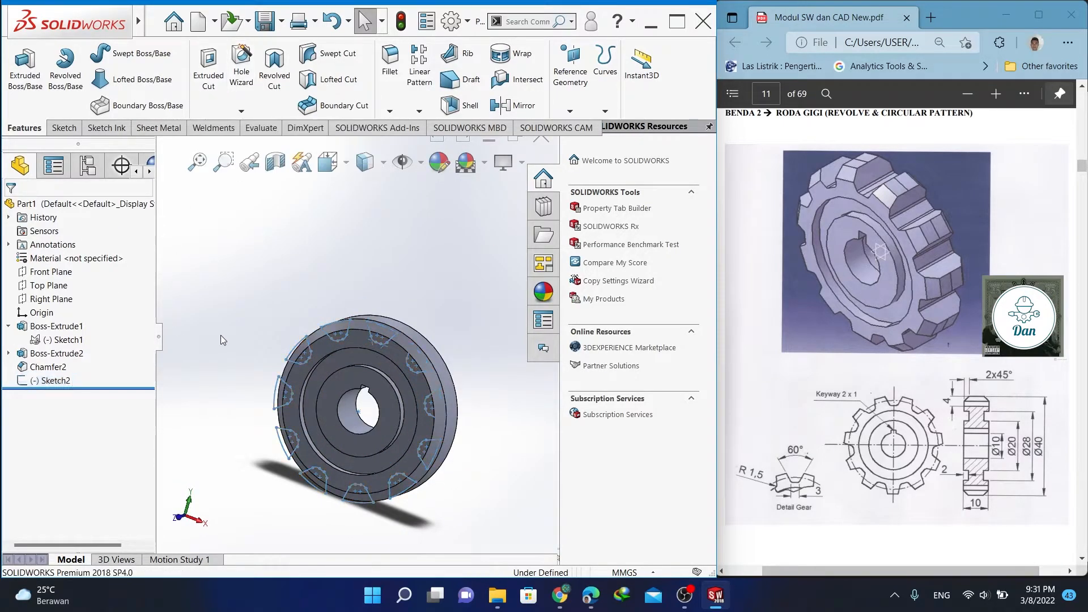
pyautogui.click(50, 381)
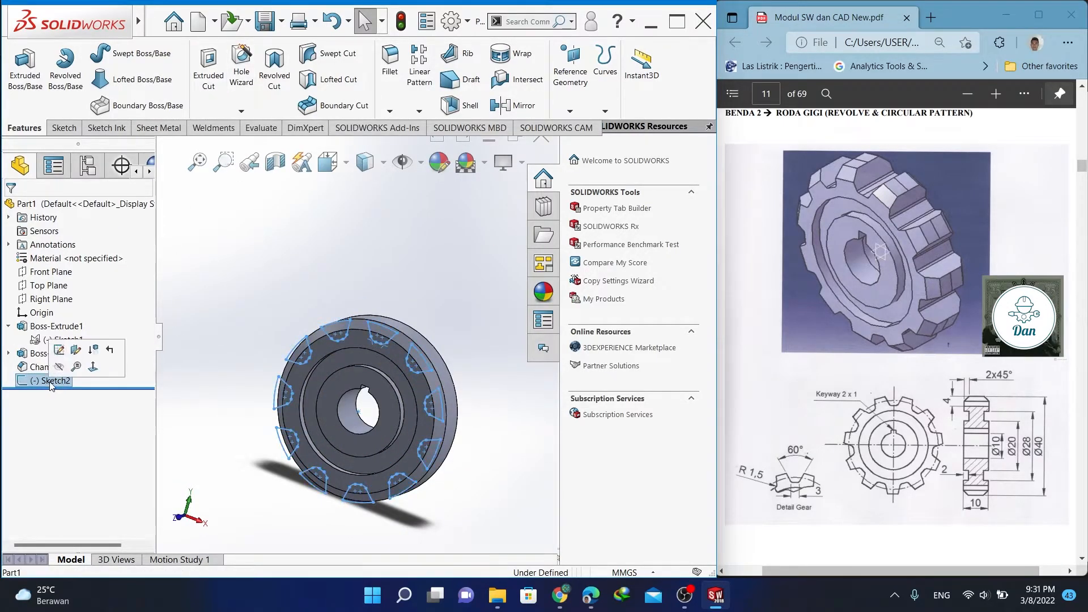
pyautogui.click(208, 85)
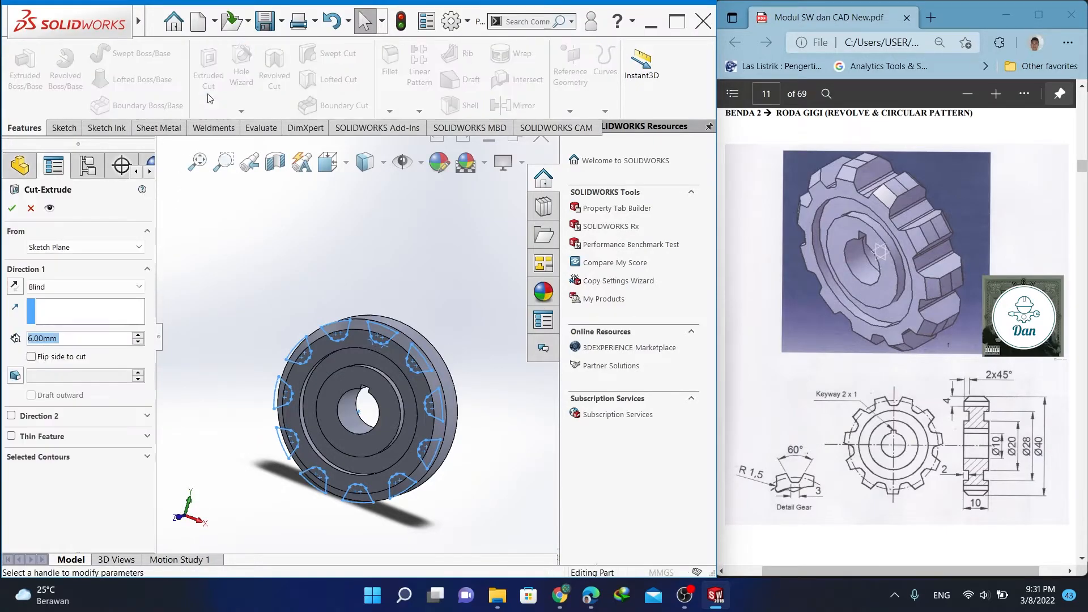
pyautogui.click(85, 289)
pyautogui.click(105, 329)
pyautogui.moveTo(397, 263); pyautogui.dragTo(318, 273, button='middle')
pyautogui.click(19, 211)
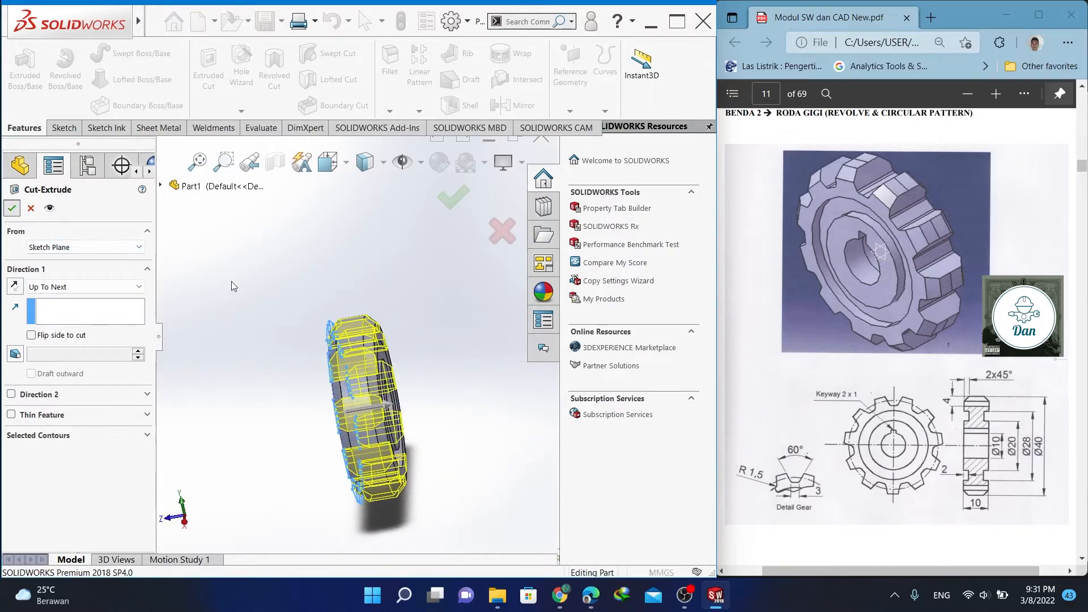
pyautogui.hotkey('ctrl', '7')
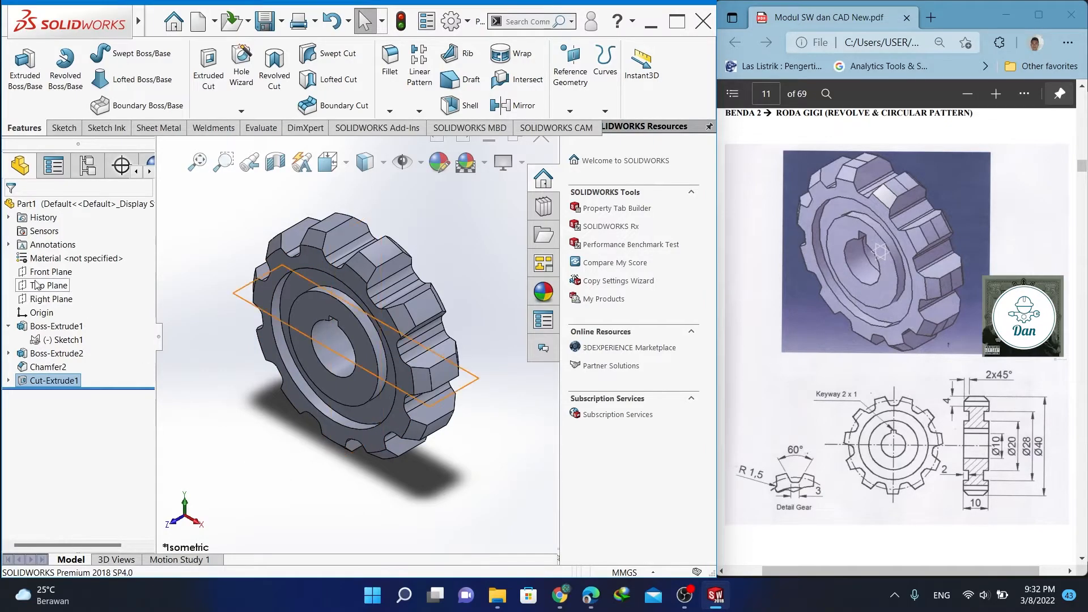
# Show the feature dimensions on the gear model
pyautogui.rightClick(52, 245)
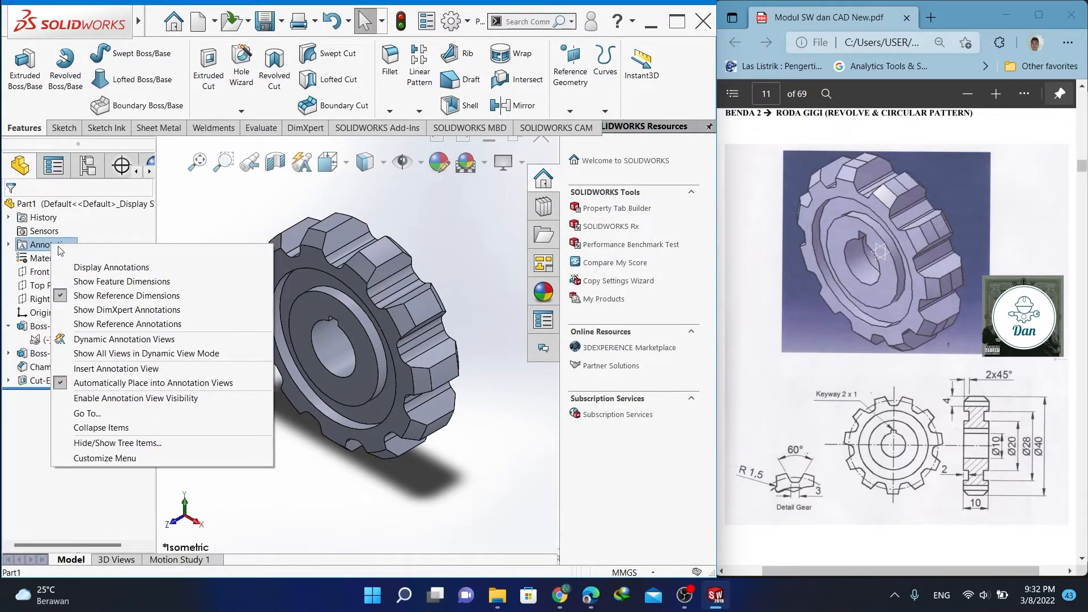
pyautogui.click(96, 284)
pyautogui.moveTo(243, 363)
pyautogui.mouseDown(button='middle')
pyautogui.moveTo(301, 378)
pyautogui.moveTo(333, 447)
pyautogui.moveTo(275, 369)
pyautogui.moveTo(293, 393)
pyautogui.mouseUp(button='middle')
# Rearrange the tooth gap's 16 mm, R1.5 and 3 mm dimensions, placing the 3 mm one above the gap
pyautogui.moveTo(269, 318); pyautogui.dragTo(396, 323)
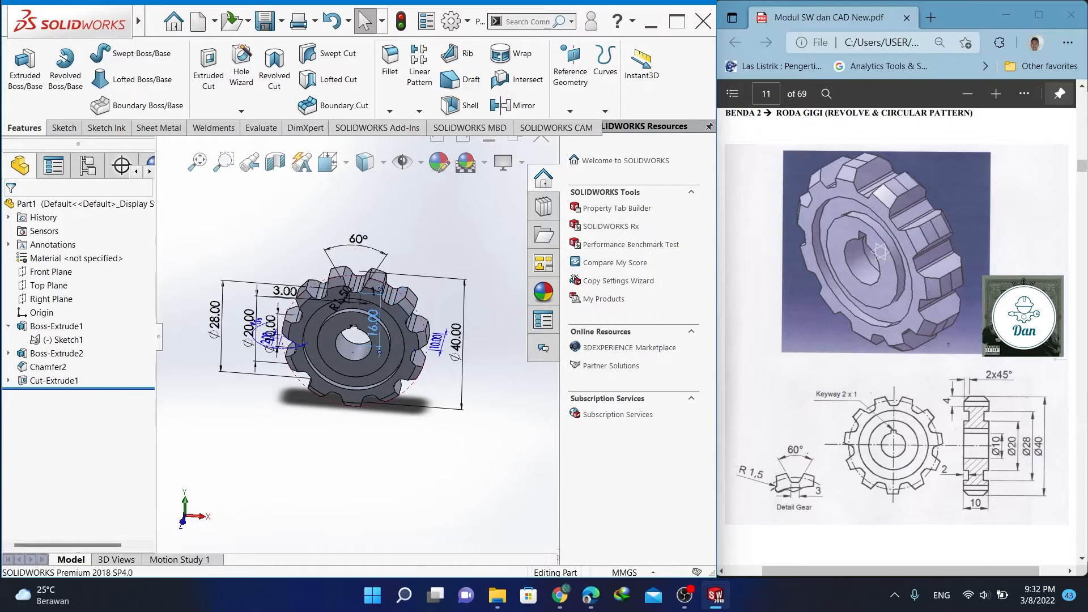
pyautogui.click(401, 309)
pyautogui.scroll(-5, 332, 310)
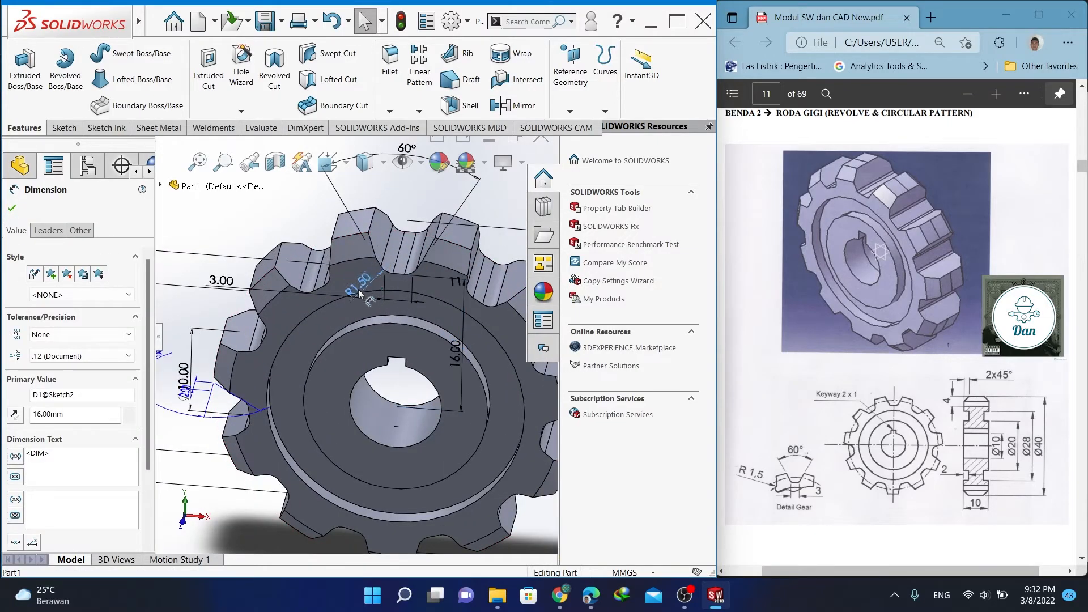
pyautogui.click(358, 293)
pyautogui.moveTo(230, 286); pyautogui.dragTo(412, 219)
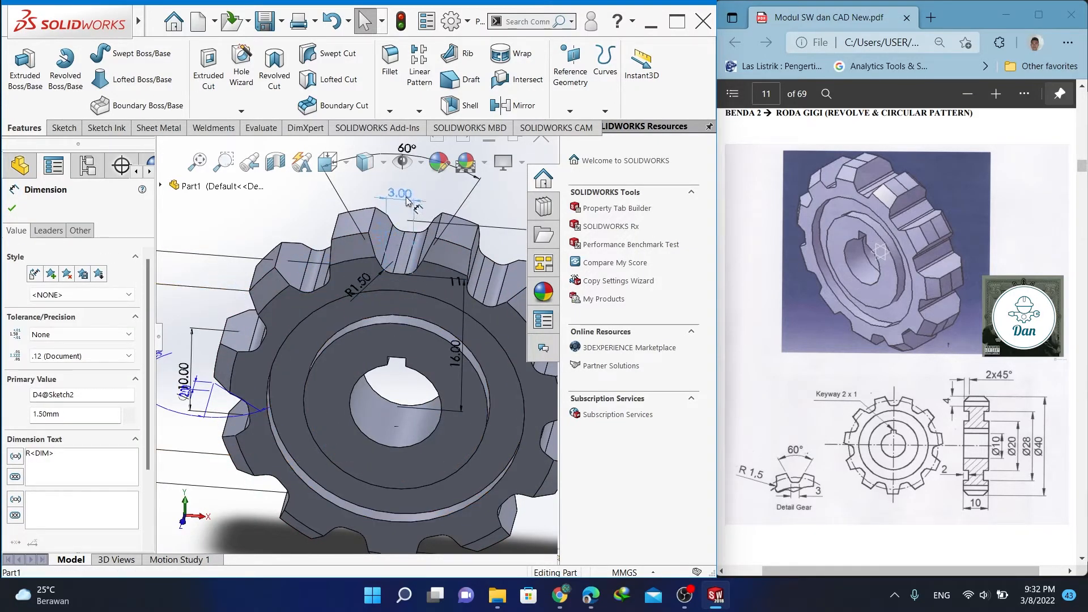
pyautogui.click(406, 198)
pyautogui.scroll(3, 357, 334)
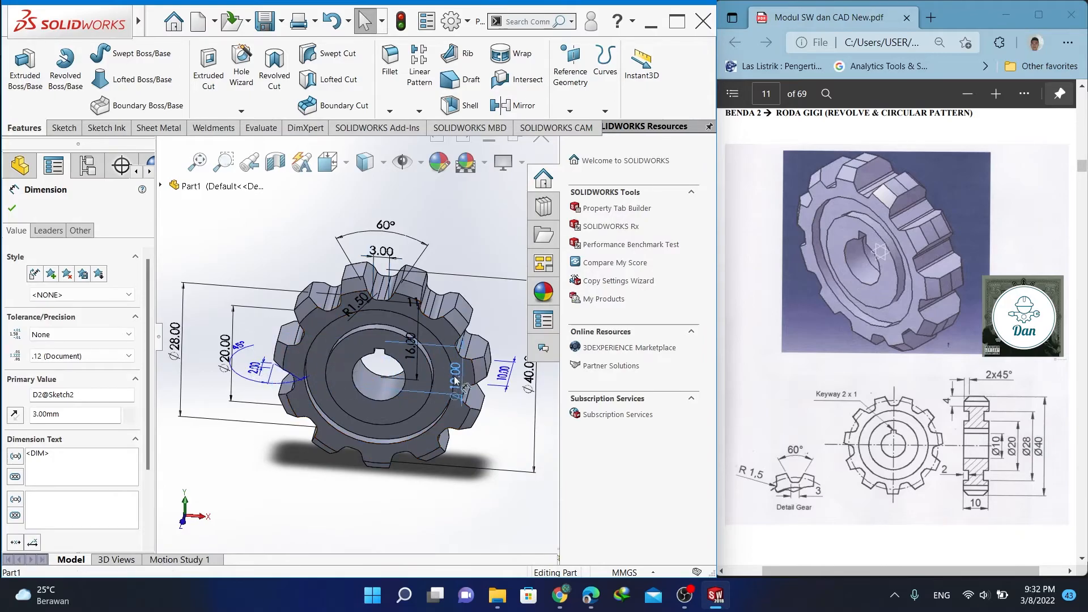
# Move the Ø28, Ø20, Ø10 and Ø40 dimensions outward, clear of the gear body and of each other
pyautogui.moveTo(497, 384); pyautogui.dragTo(508, 386)
pyautogui.scroll(3, 469, 425)
pyautogui.click(439, 430)
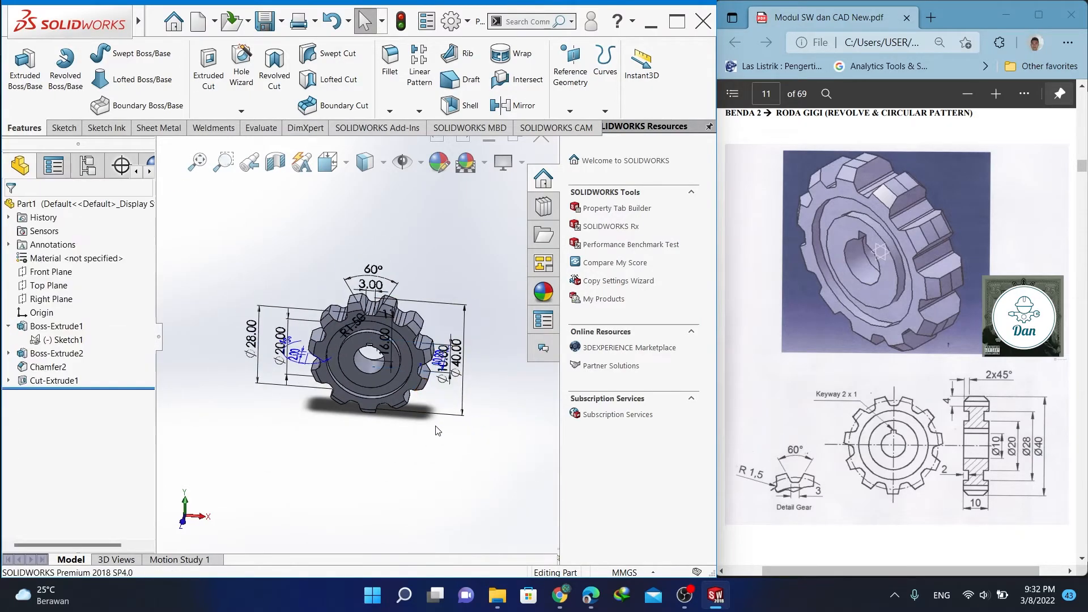
pyautogui.moveTo(248, 352); pyautogui.dragTo(213, 351)
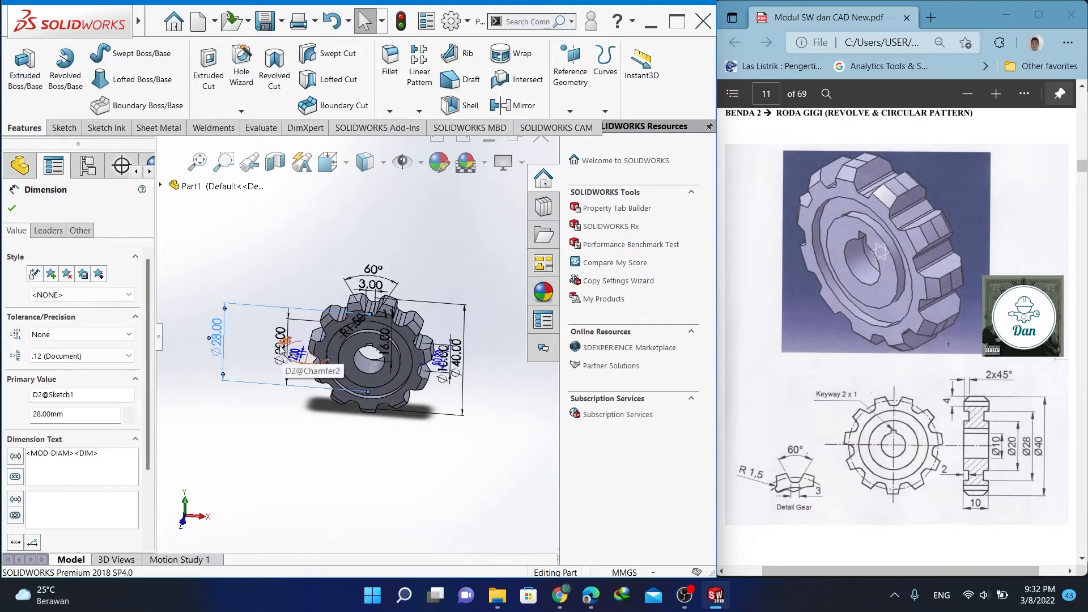
pyautogui.click(278, 367)
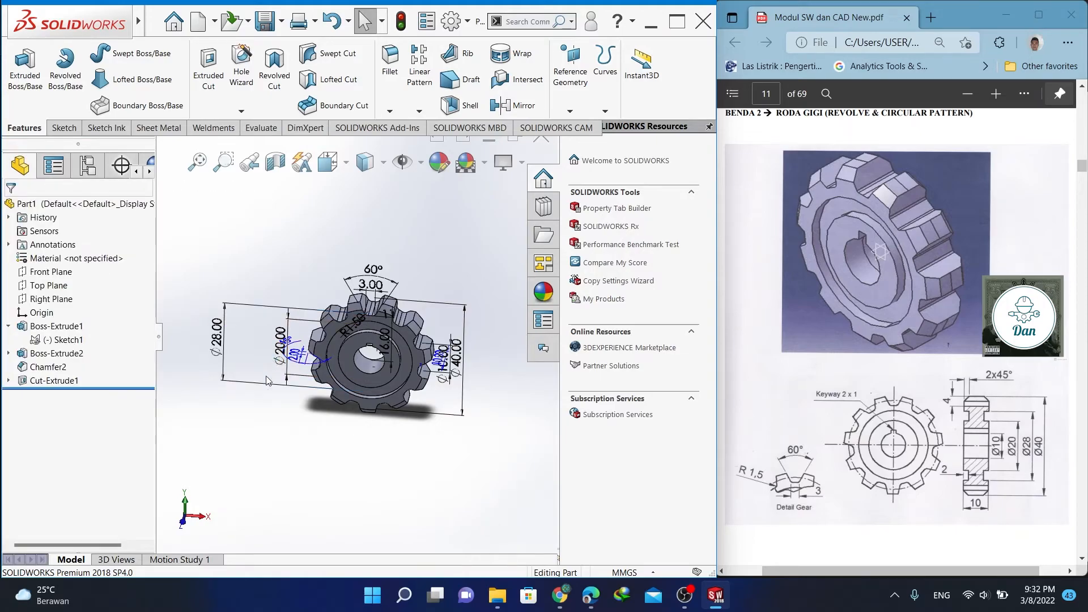
pyautogui.moveTo(441, 360); pyautogui.dragTo(513, 365)
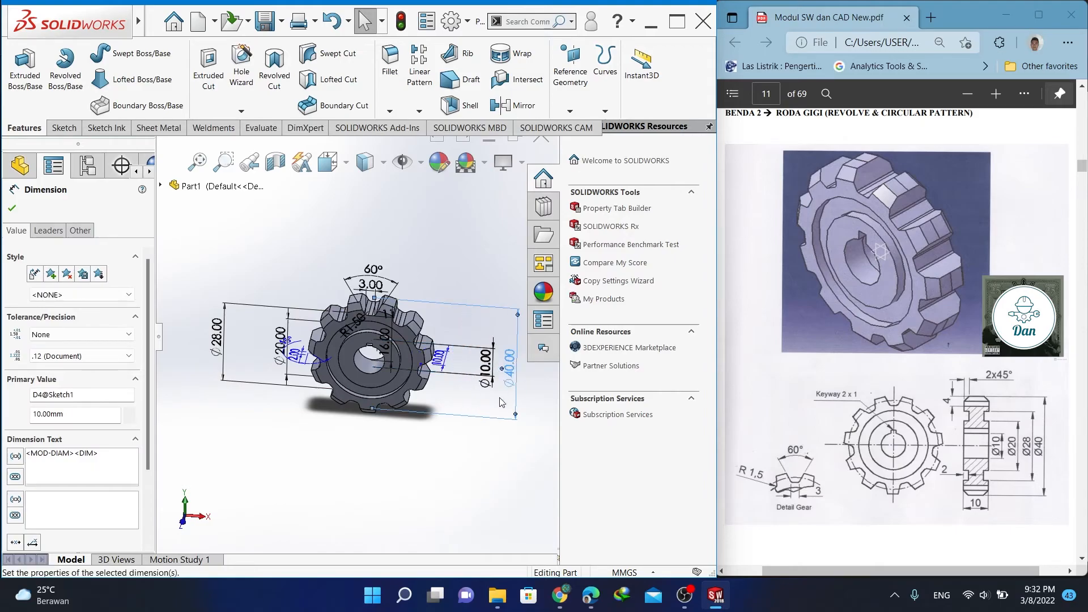
pyautogui.click(505, 398)
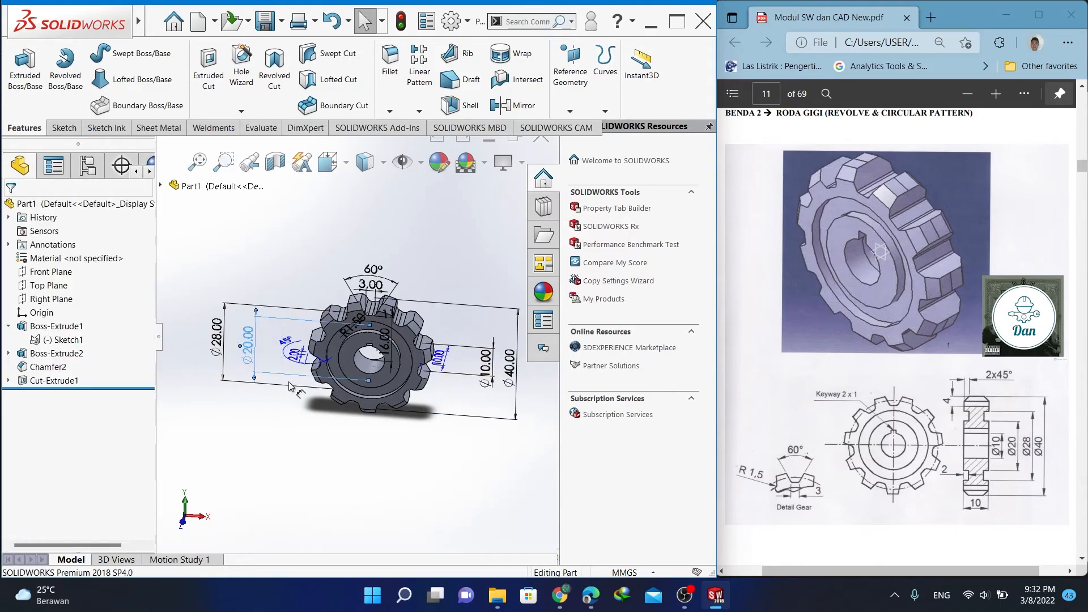
# Assign a material to the gear part
pyautogui.moveTo(359, 451); pyautogui.dragTo(340, 397, button='middle')
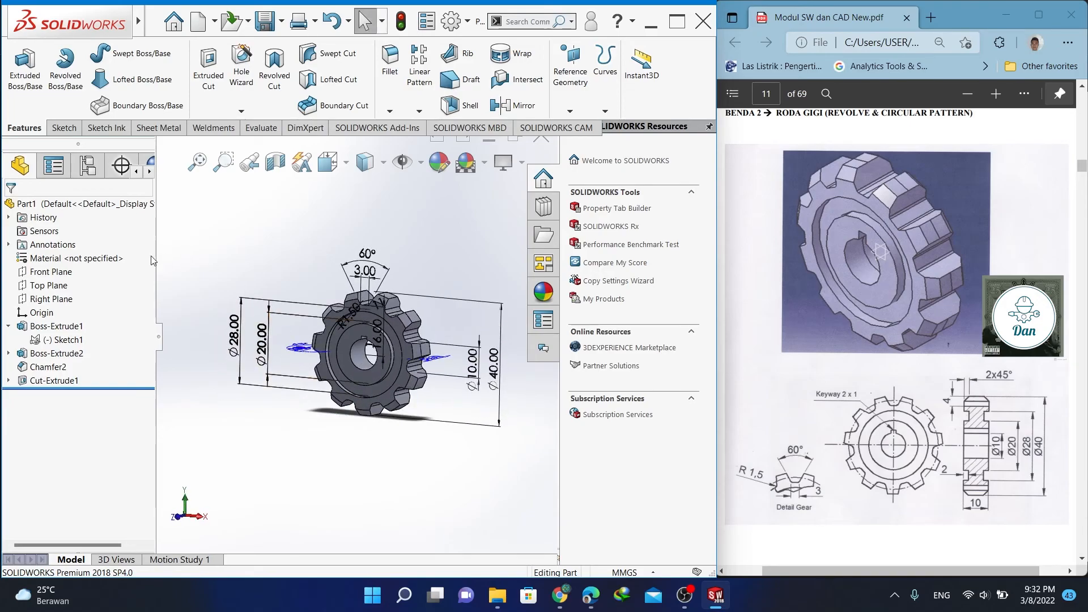
pyautogui.rightClick(85, 259)
pyautogui.click(155, 317)
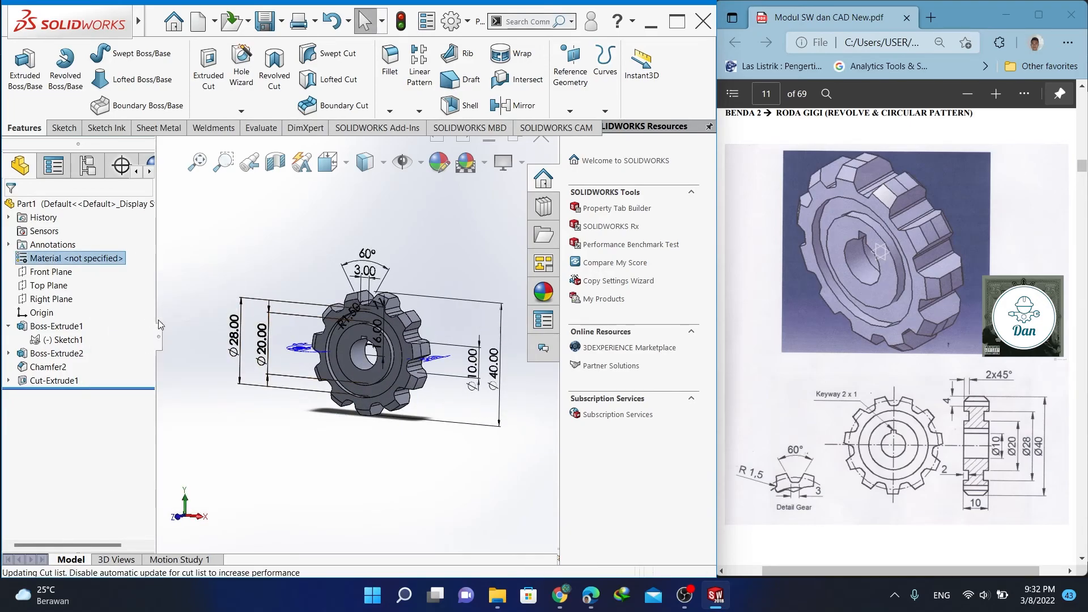